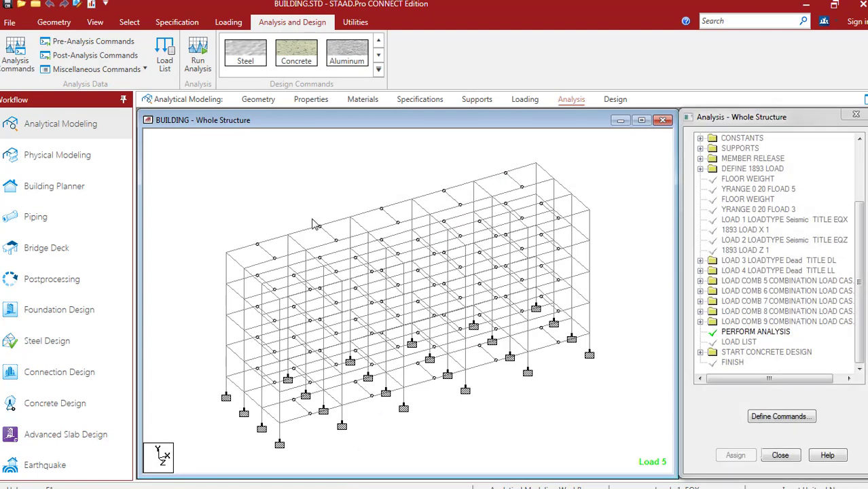
Create a beam release specification that fully releases MZ at the member start
left_click(170, 23)
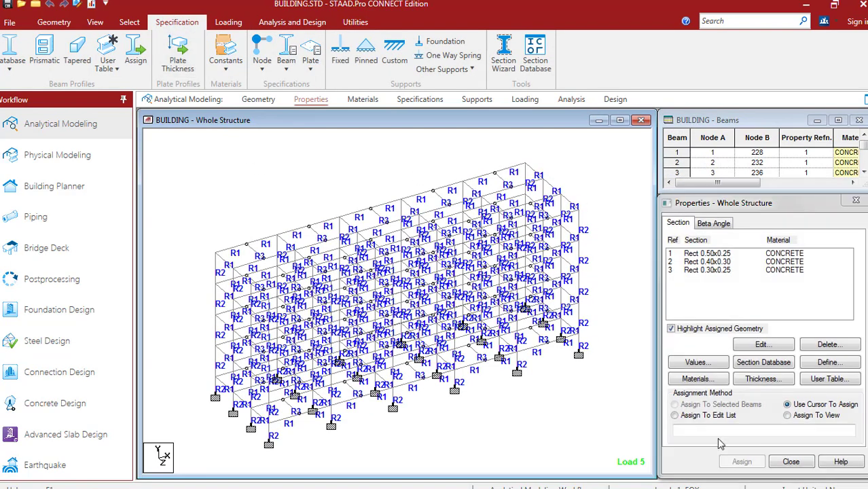
left_click(792, 462)
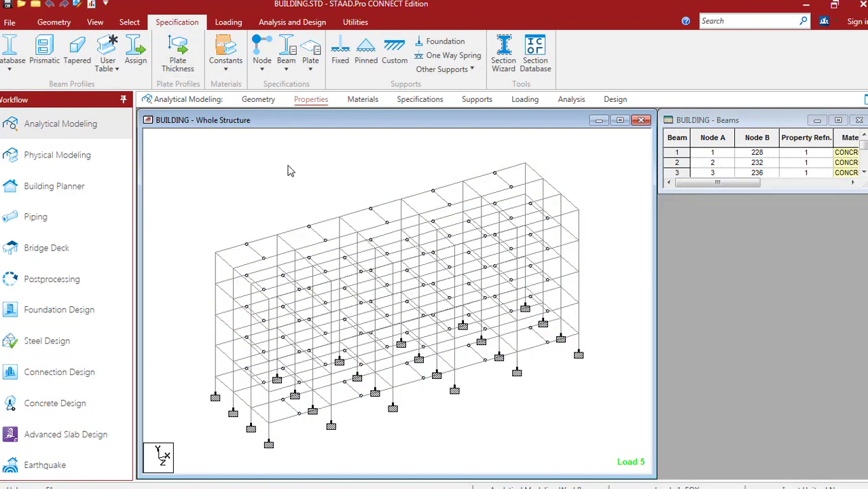
left_click(287, 68)
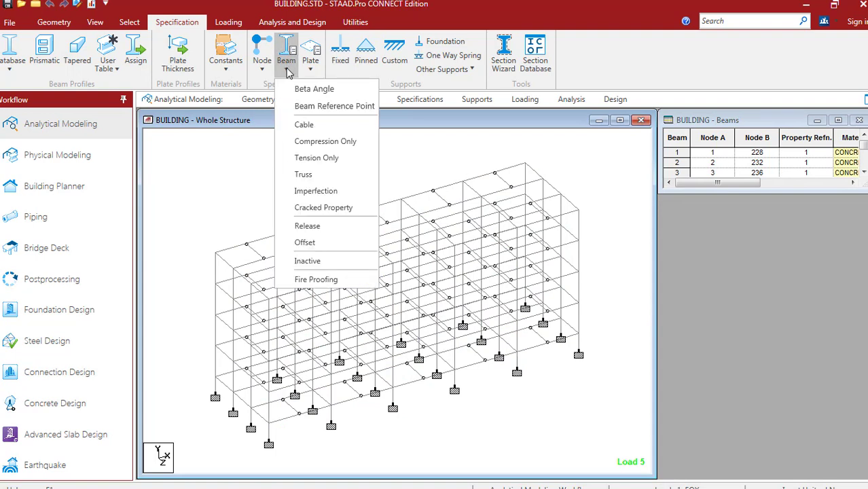
left_click(323, 232)
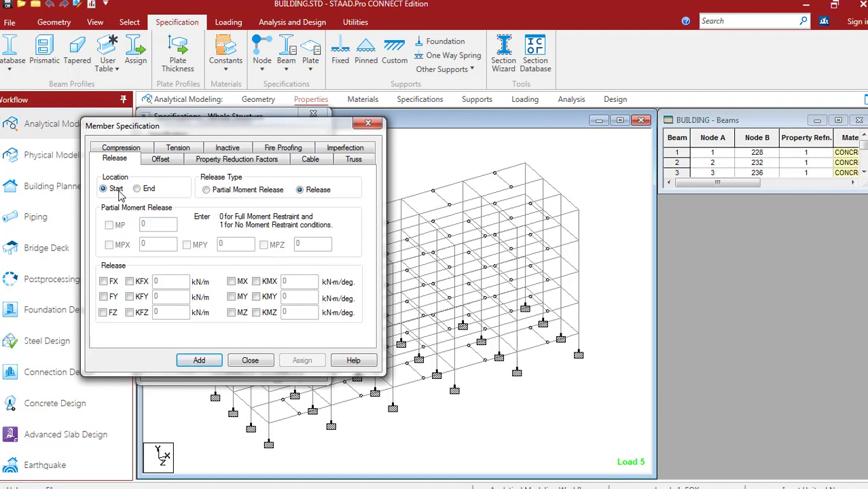
left_click(231, 313)
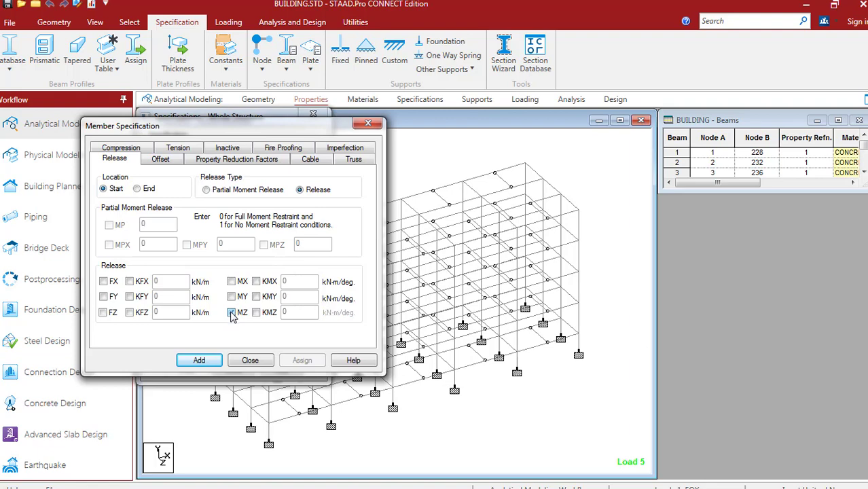
left_click(213, 361)
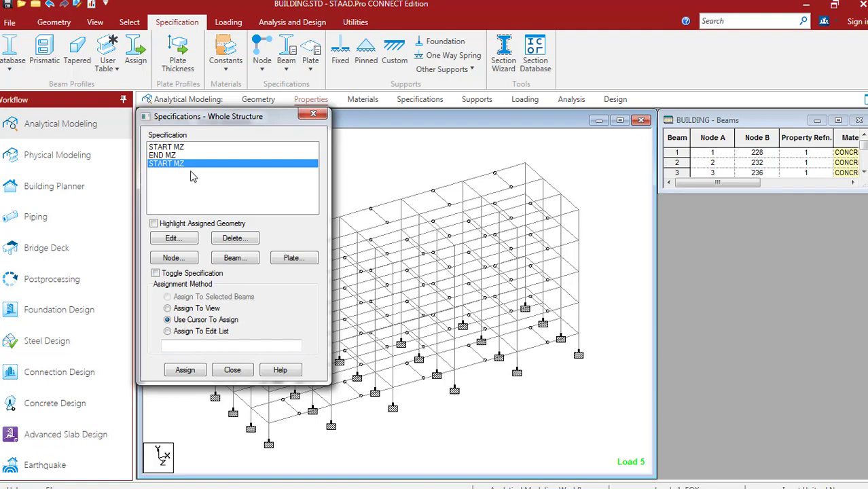
Add a second beam release specification that fully releases MZ at the member end
left_click(234, 259)
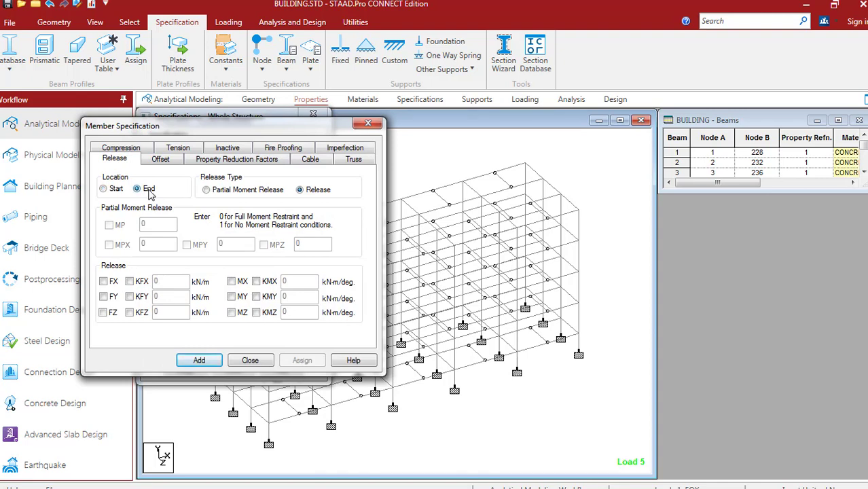
left_click(231, 313)
left_click(199, 361)
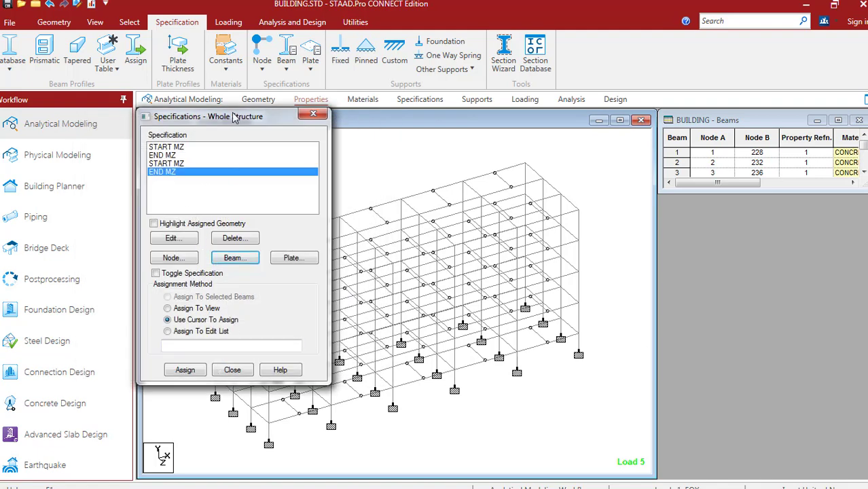
Assign the newly added START MZ release to the short roof-level edge beam at the building's left corner, beam 288
left_click_drag(233, 117, 701, 139)
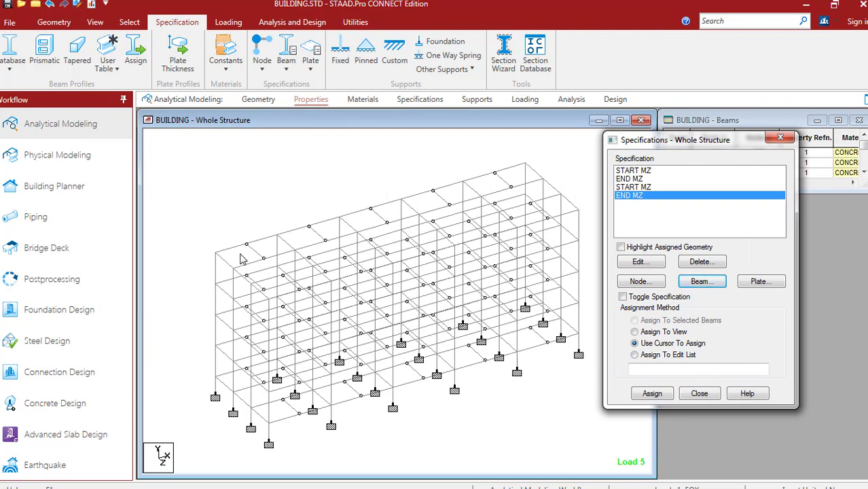
left_click(629, 187)
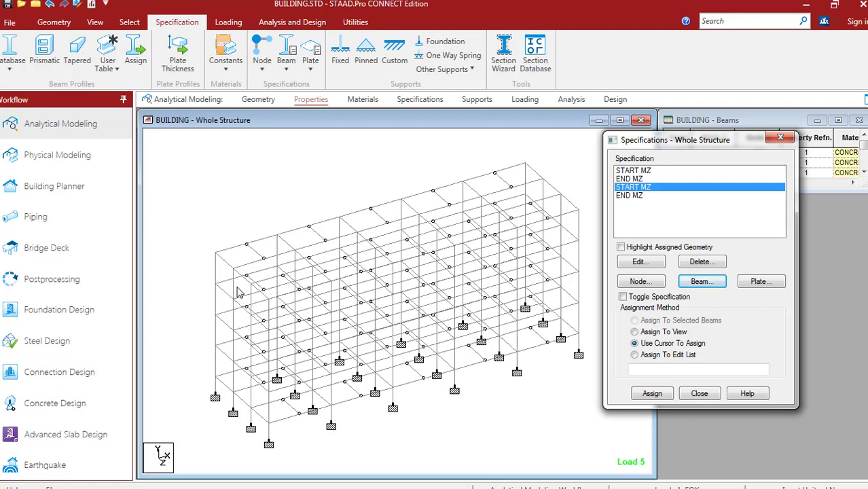
left_click(224, 262)
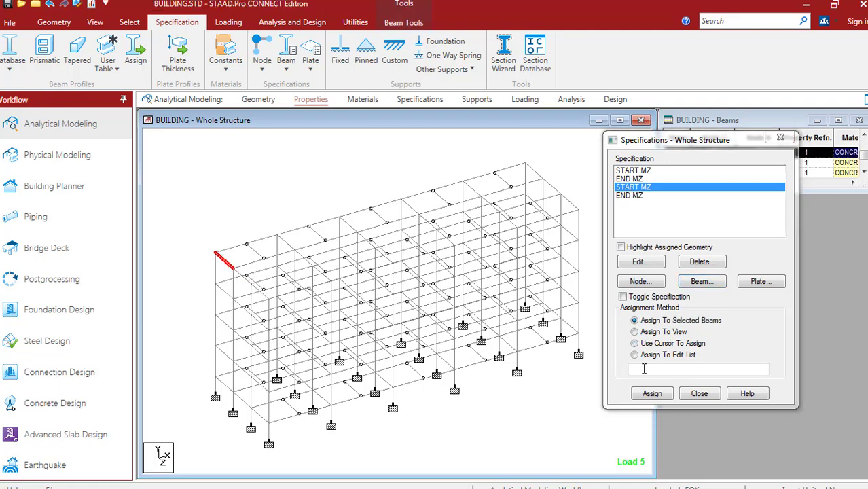
left_click(652, 394)
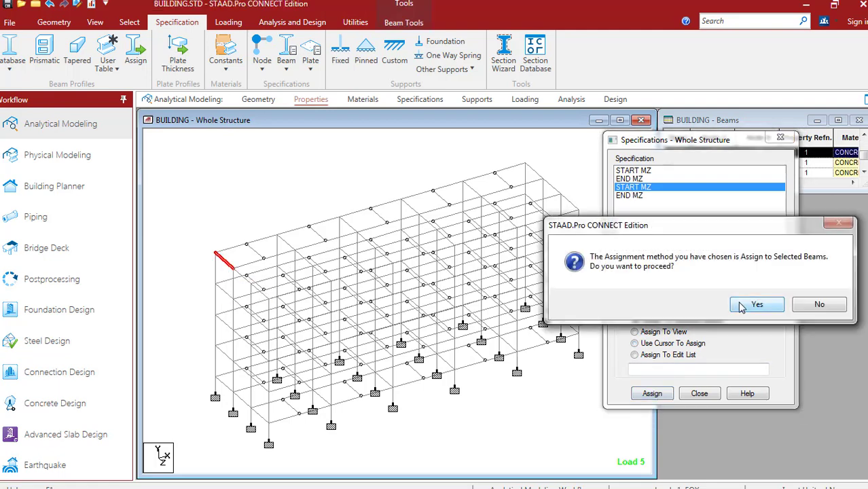
left_click(717, 310)
left_click(748, 307)
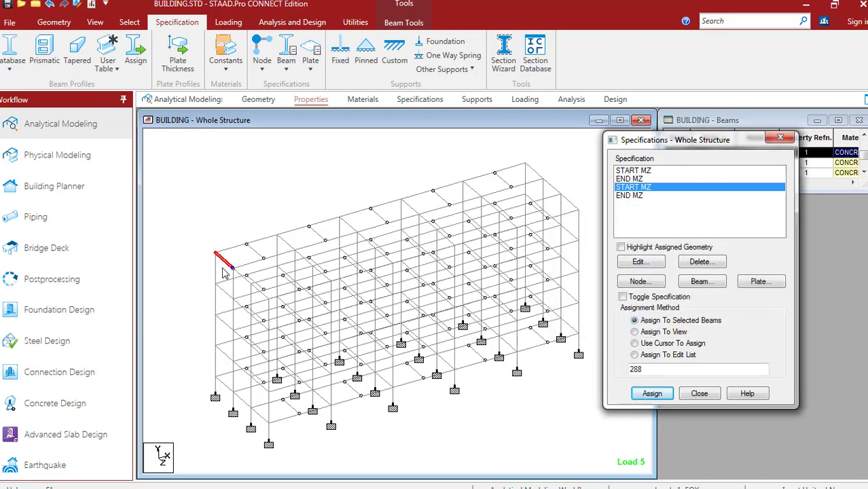
Assign the newly added END MZ release to the same roof corner beam 288, and clear the beam selection
left_click(632, 196)
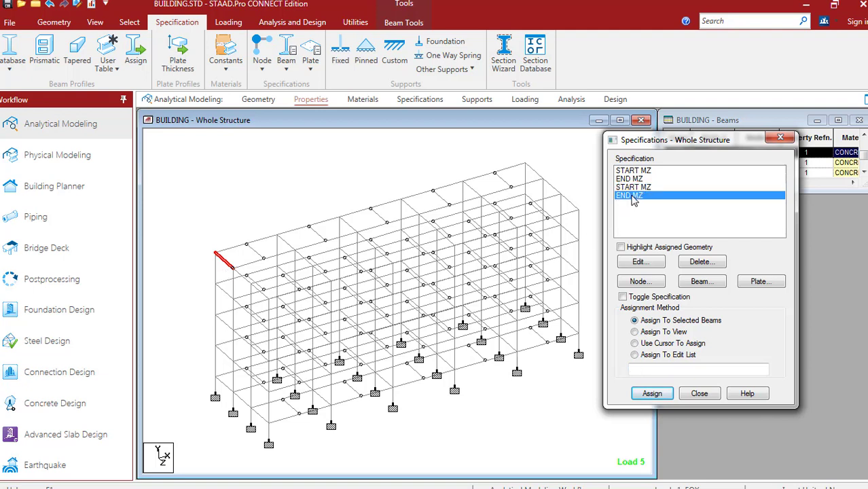
left_click(665, 399)
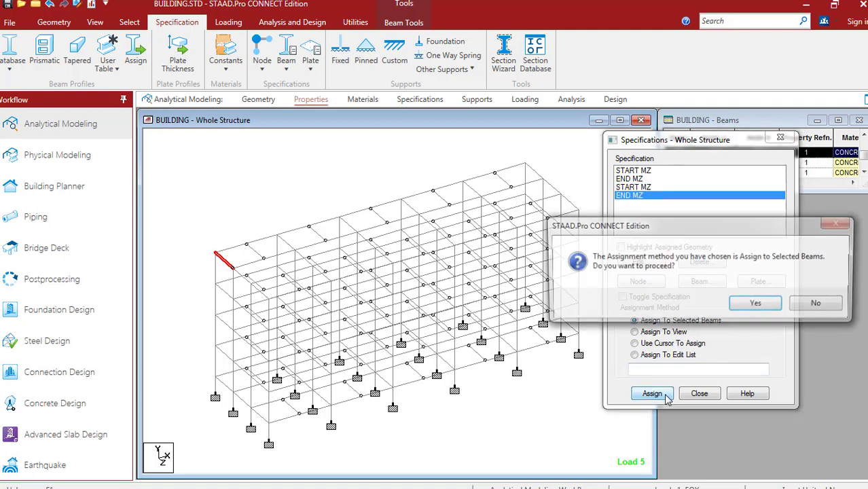
left_click(744, 306)
left_click(256, 201)
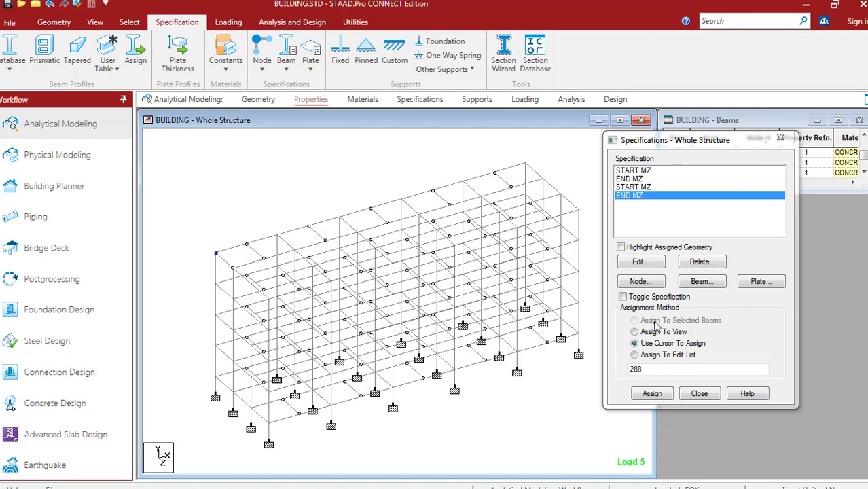
Enable Toggle Specification and remove the END MZ release from roof corner beam 288
left_click(623, 297)
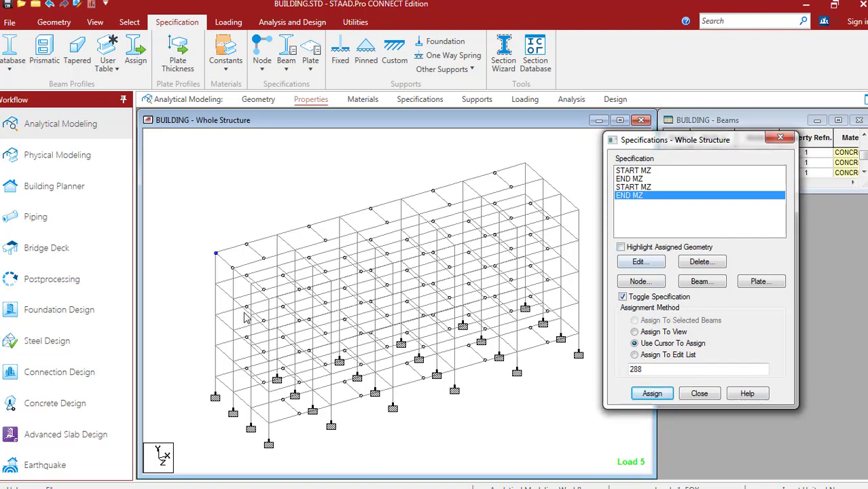
left_click(226, 262)
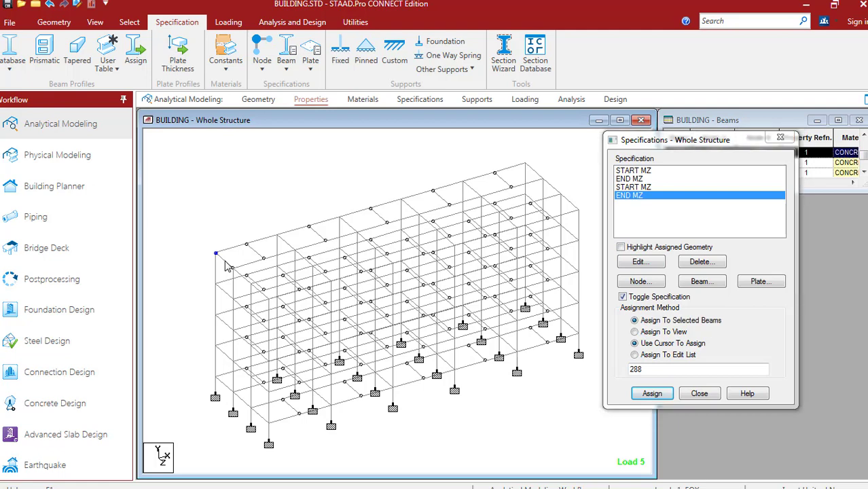
left_click(653, 394)
left_click(751, 306)
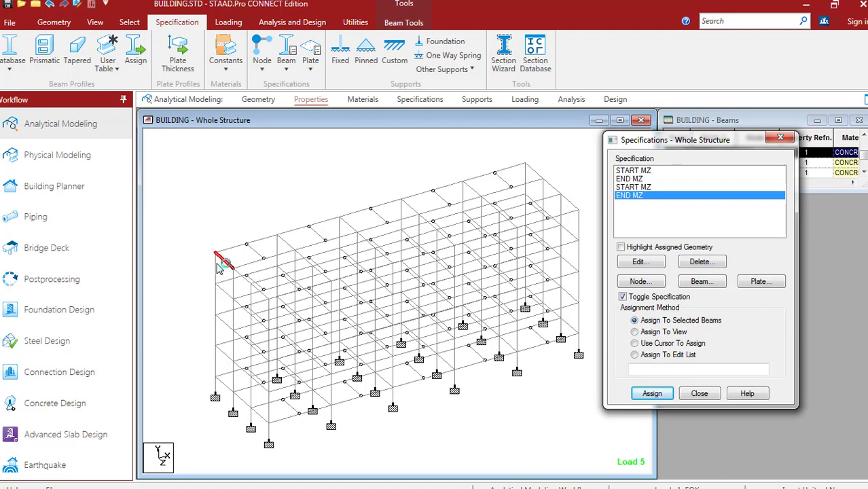
Remove the START MZ release from roof corner beam 288 by toggling its assignment, and deselect the beam
left_click(647, 188)
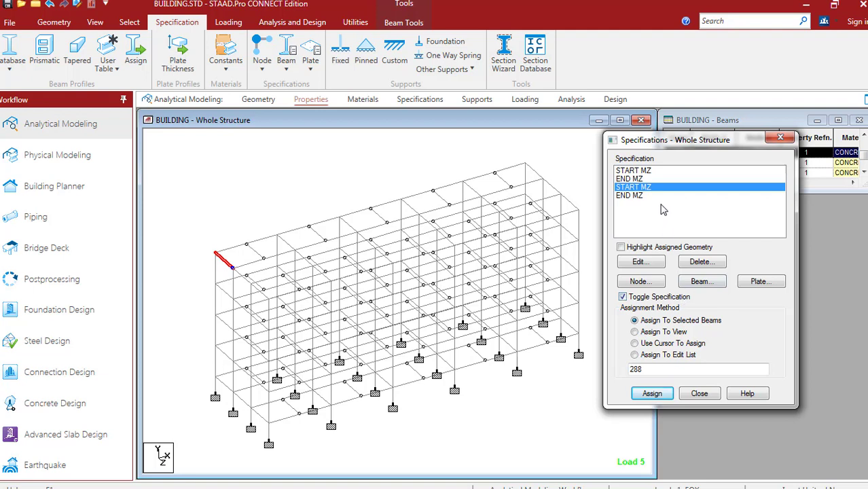
left_click(652, 394)
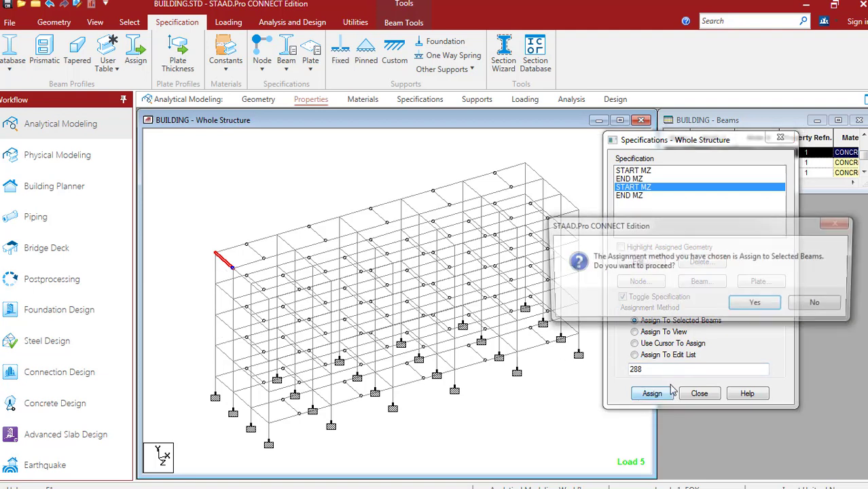
left_click(758, 306)
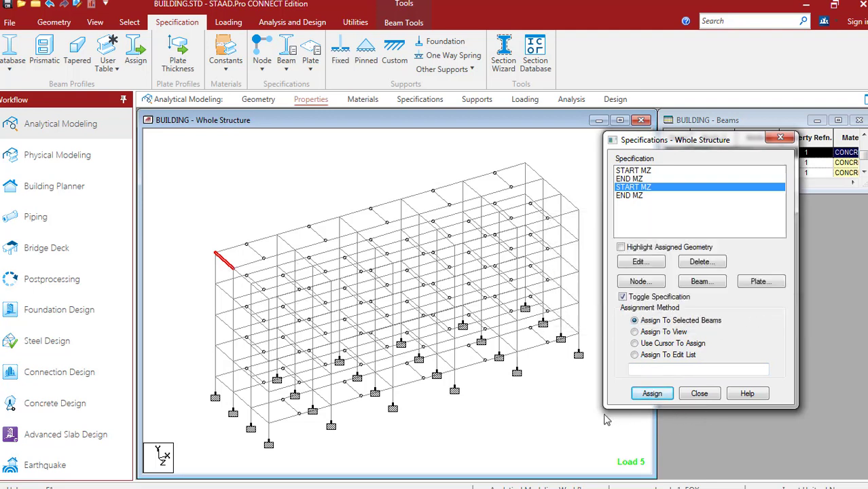
left_click(520, 396)
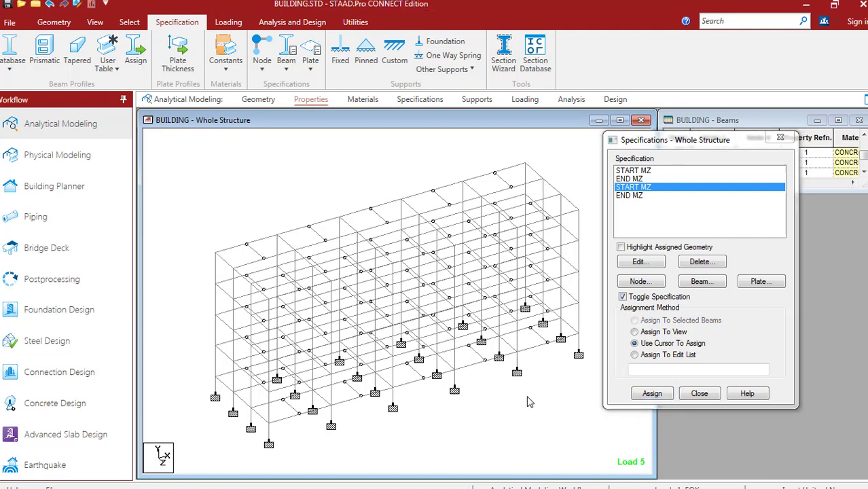
Create a partial moment release specification at the member start with MPZ set to 0.8
left_click(701, 283)
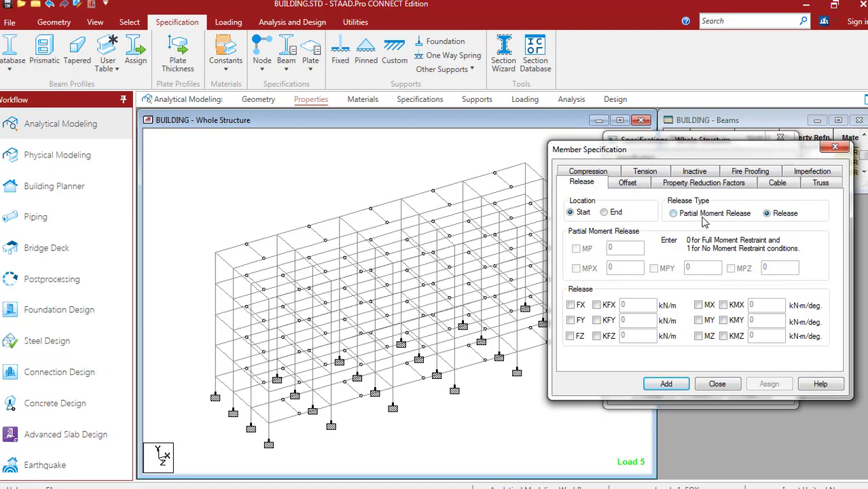
left_click(673, 214)
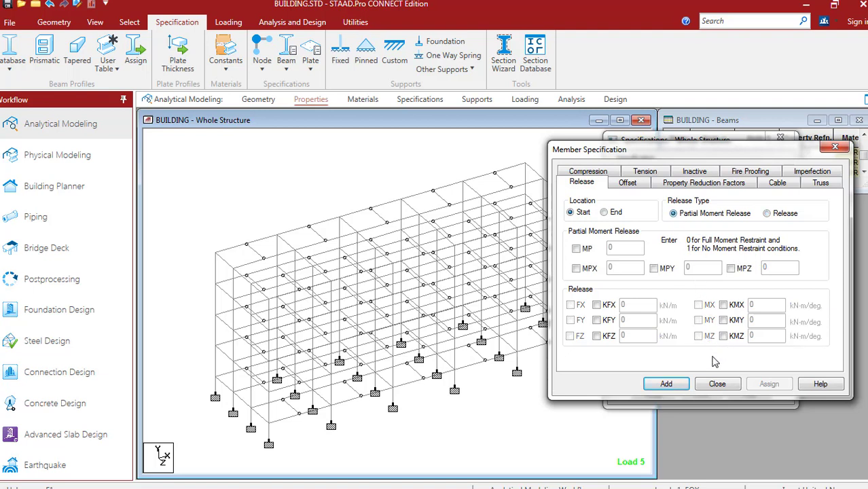
left_click(731, 269)
left_click(669, 384)
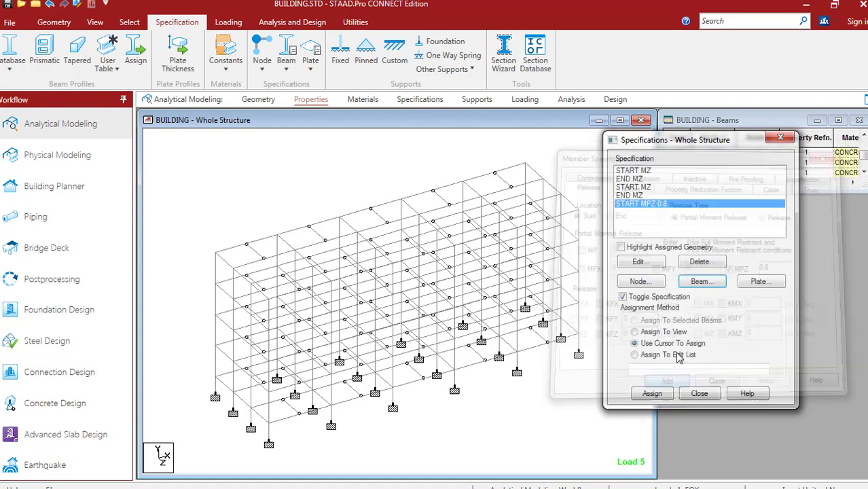
Add a partial moment release specification at the member end with MPZ set to 0.8
left_click(707, 281)
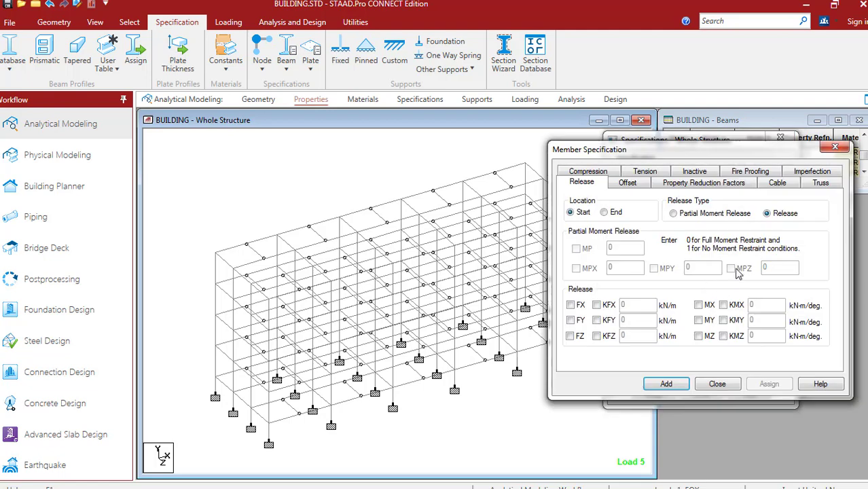
left_click(674, 214)
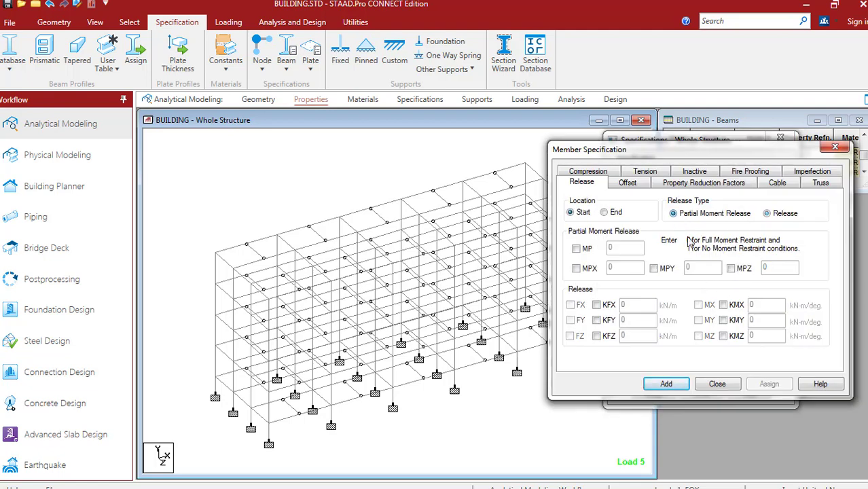
left_click(731, 268)
left_click(616, 213)
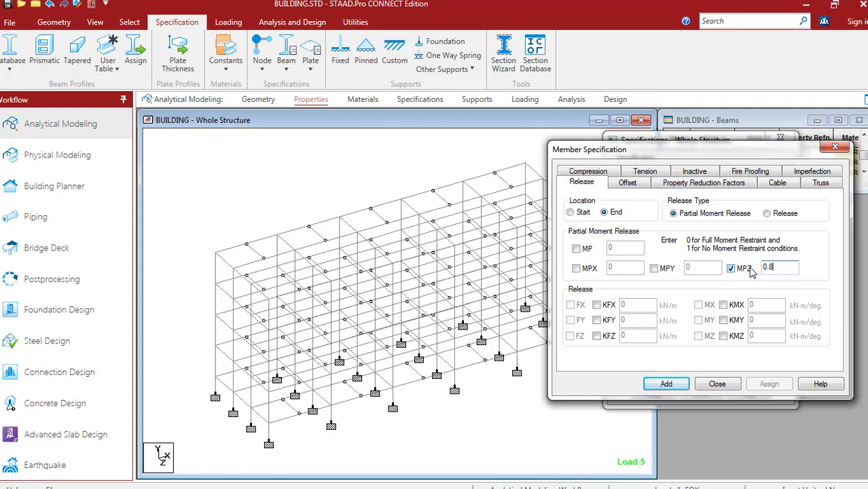
left_click(685, 384)
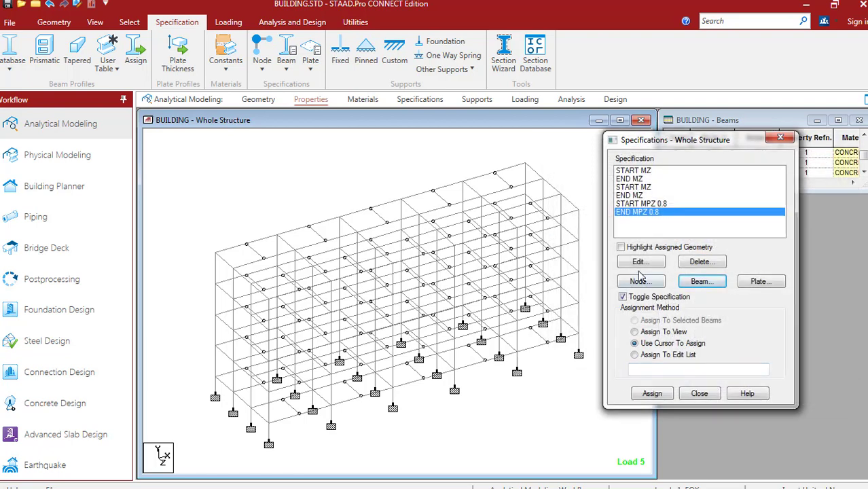
Assign the END MPZ 0.8 release to roof-level beam 274 on the long rear edge
left_click(296, 235)
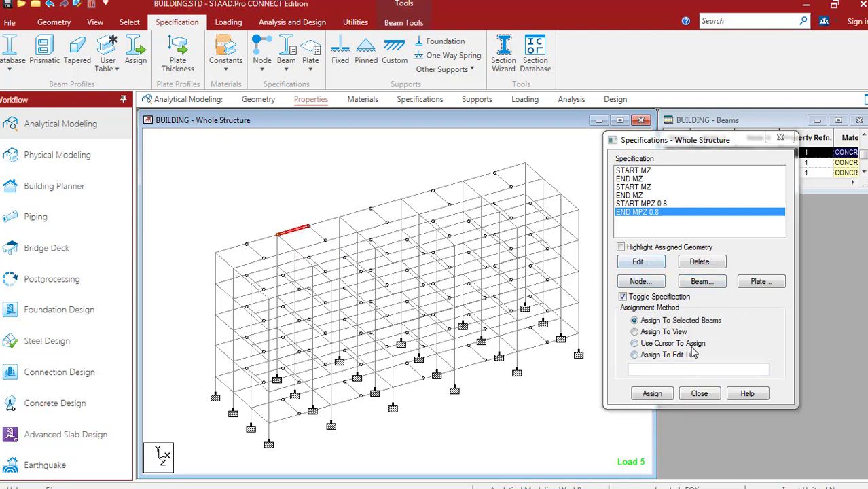
left_click(668, 397)
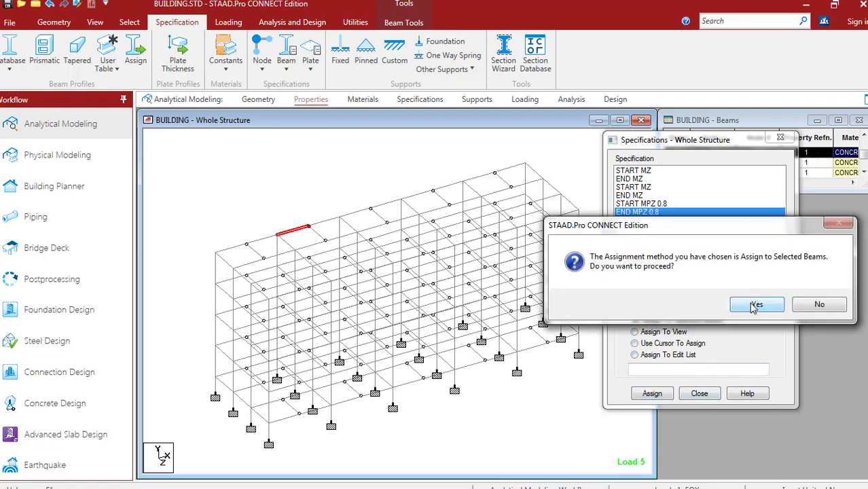
left_click(756, 306)
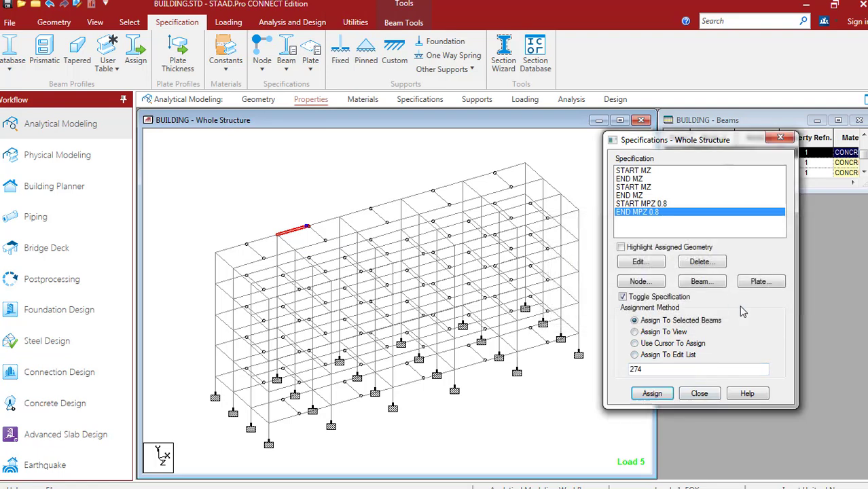
Assign the START MPZ 0.8 release to the same rear-edge roof beam 274
left_click(639, 203)
left_click(656, 394)
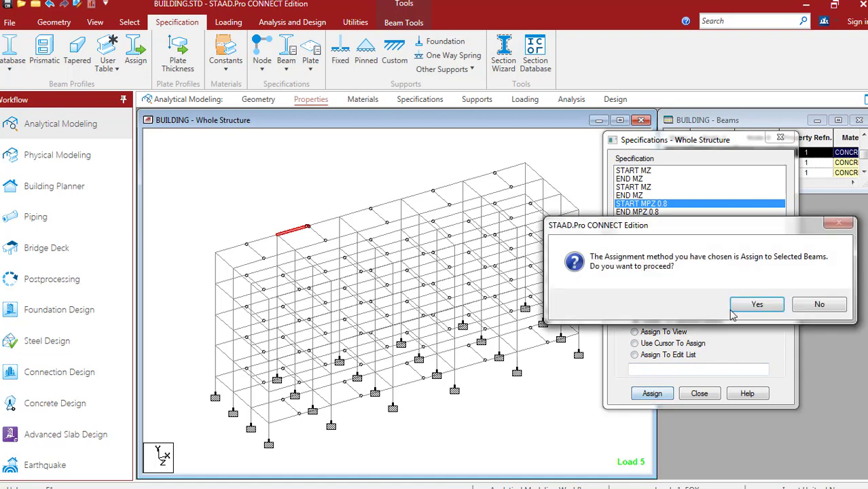
left_click(755, 306)
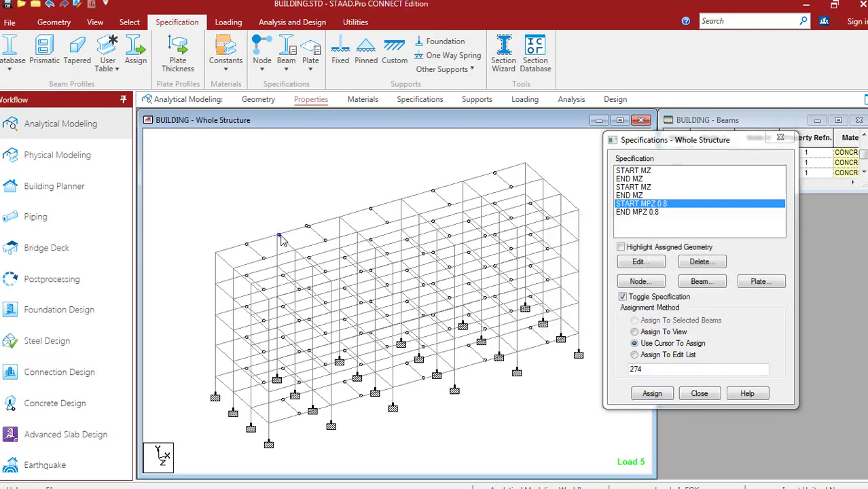
Locate the beam carrying the START MPZ 0.8 release by highlighting its geometry and toggle that release off roof beam 274
left_click(621, 248)
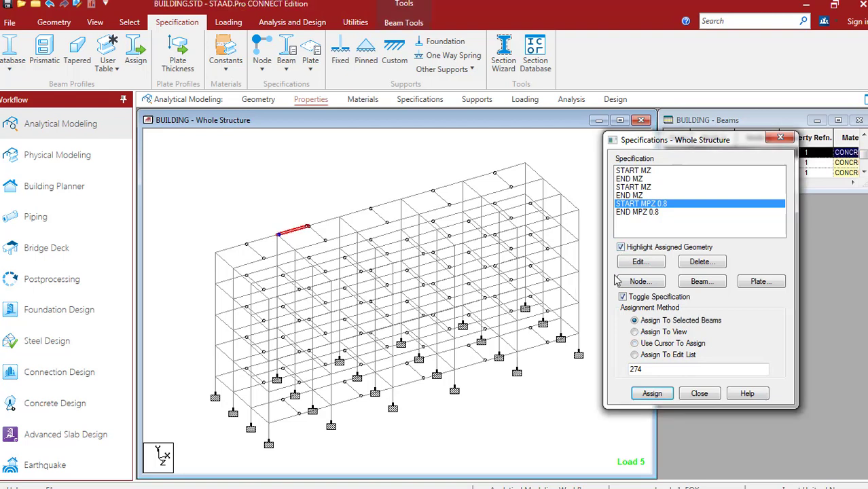
left_click(621, 247)
left_click(653, 394)
left_click(753, 304)
Toggle the END MPZ 0.8 release off the same roof beam 274 and close the specifications
left_click(644, 214)
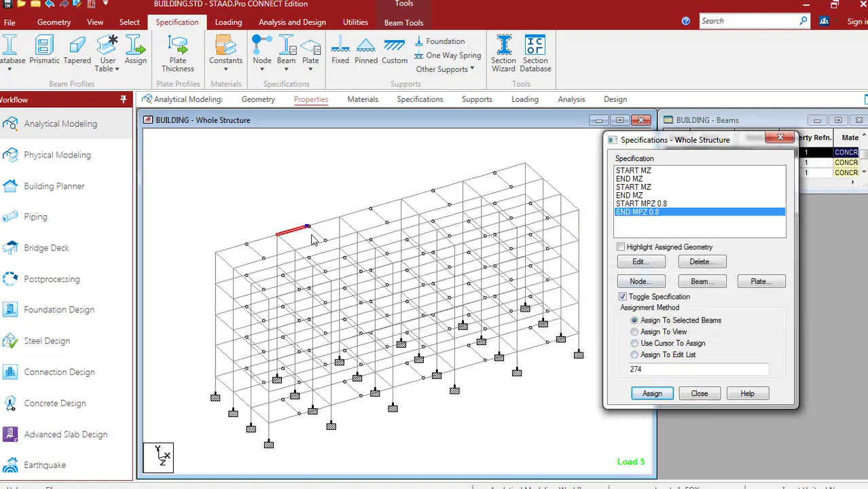
left_click(652, 394)
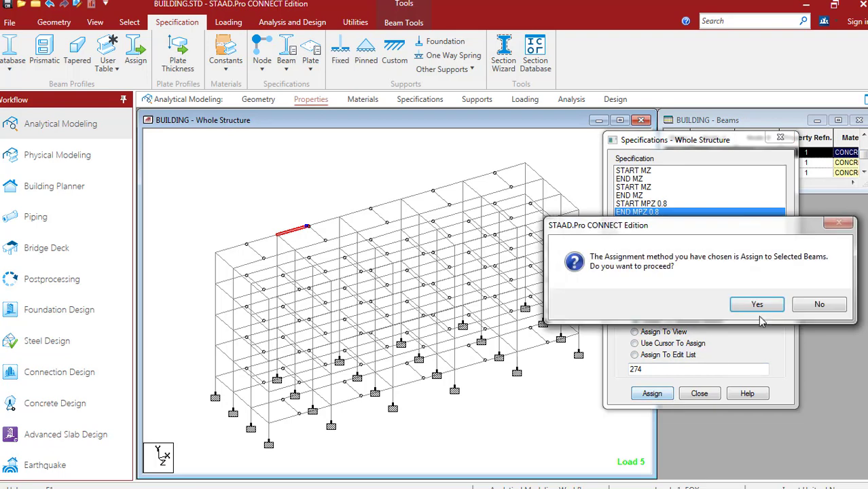
left_click(762, 307)
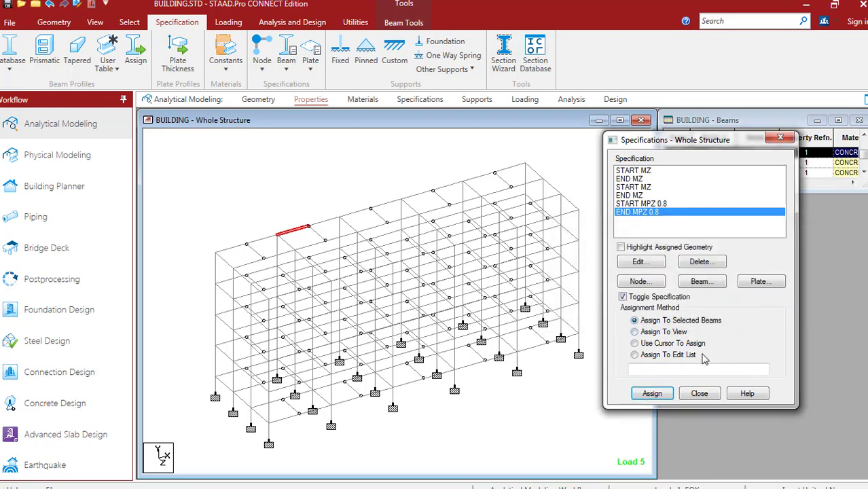
left_click(699, 394)
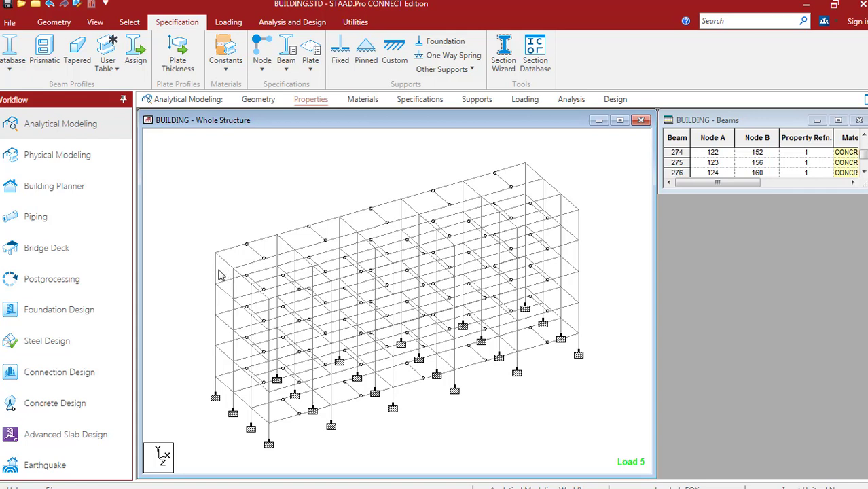
Examine a 3D rendering of the rear corner's top-storey column and its two adjoining roof beams, and clear the selection
left_click(219, 271)
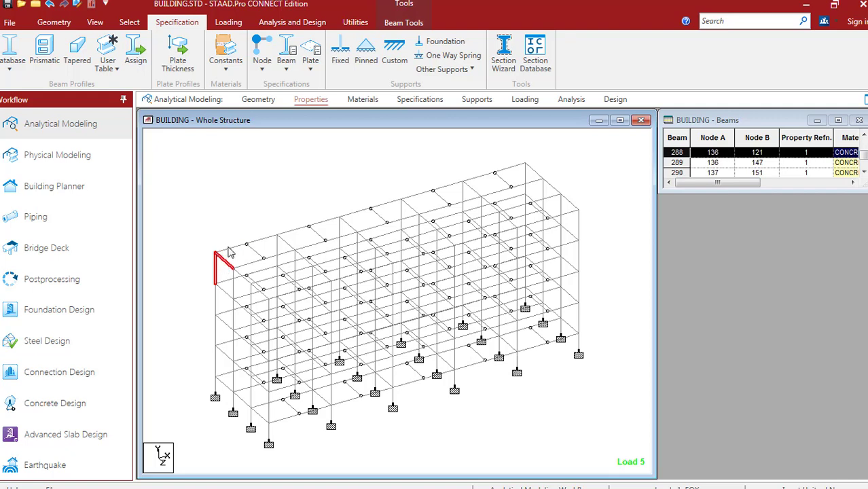
left_click(229, 248, "ctrl")
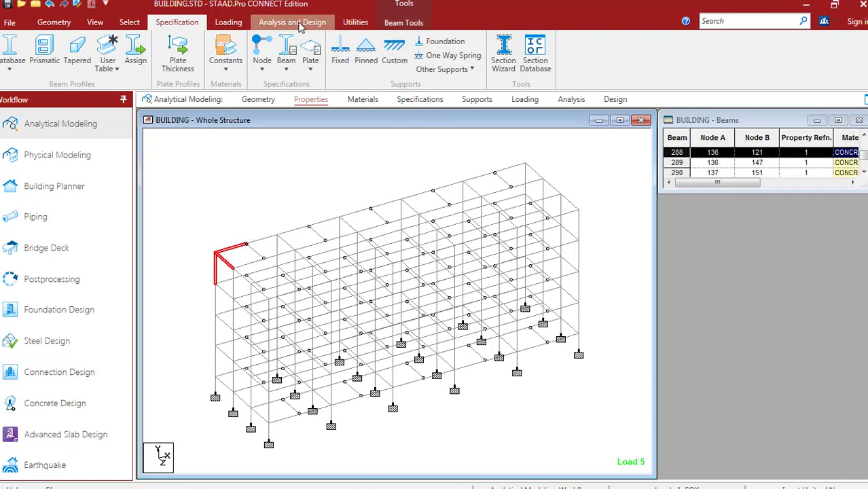
left_click(95, 23)
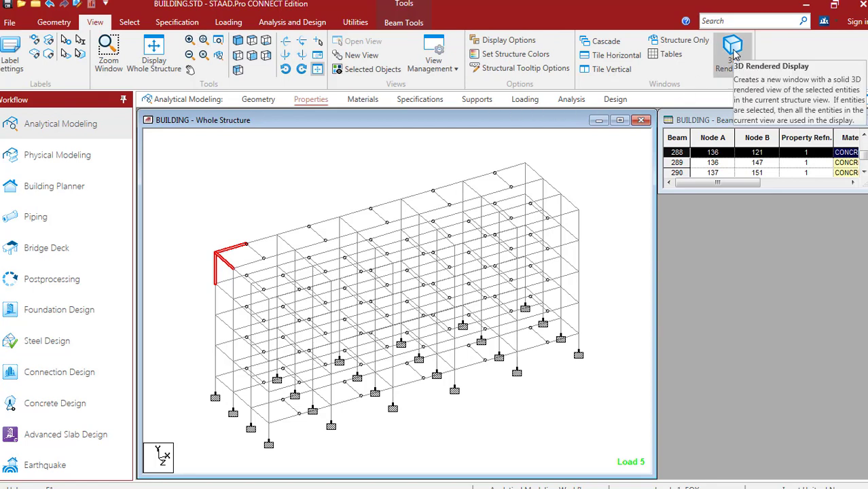
left_click(734, 56)
left_click_drag(362, 325, 502, 334)
left_click_drag(349, 287, 398, 324)
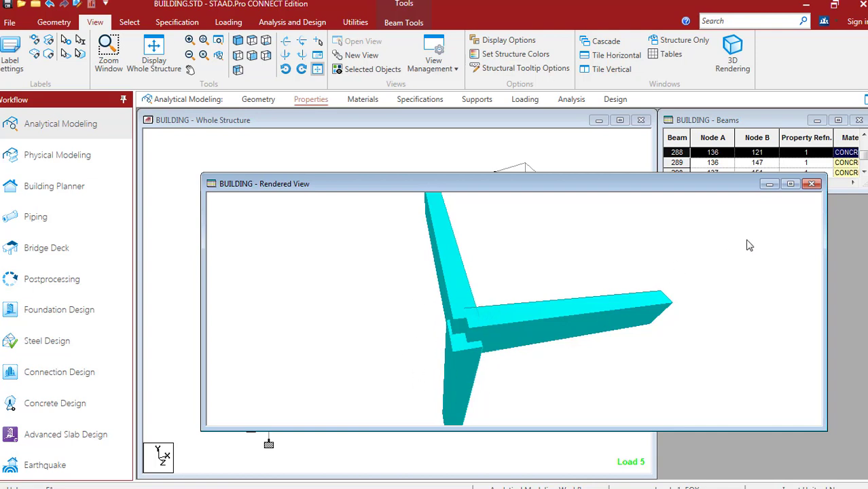
left_click(813, 185)
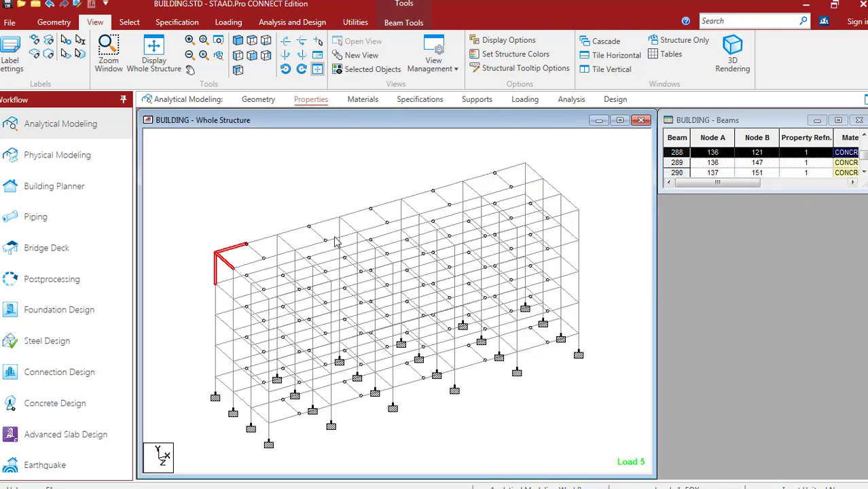
left_click(276, 189)
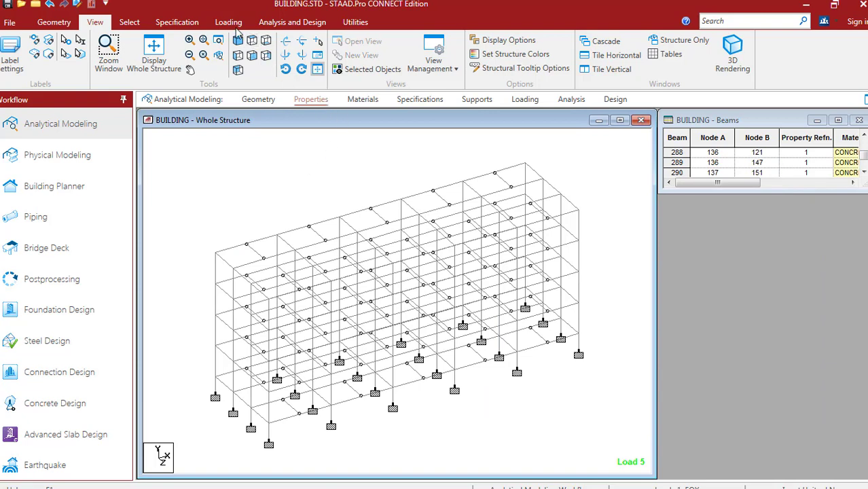
Create a member offset specification at the start location in the global direction with Y set to -0.25 m
left_click(190, 21)
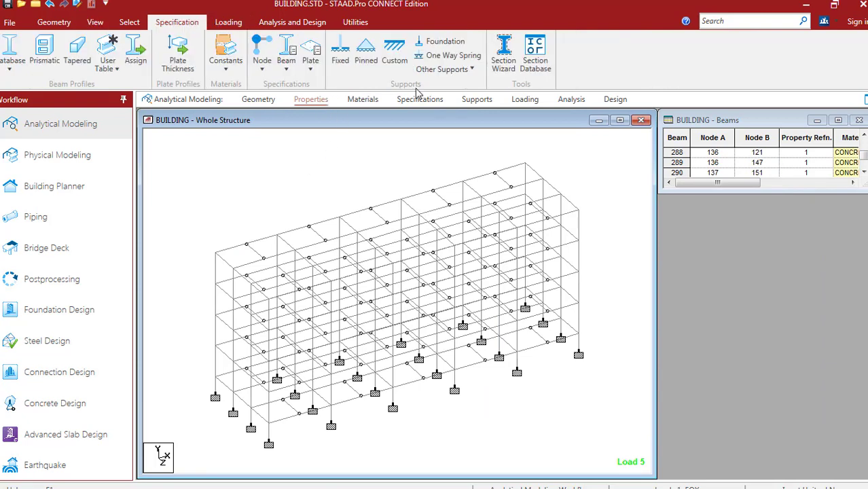
left_click(287, 68)
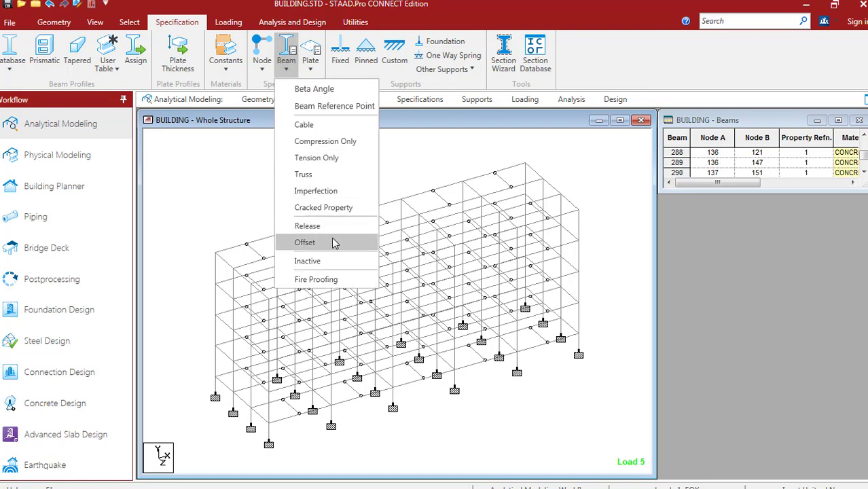
left_click(334, 243)
left_click_drag(268, 129, 594, 67)
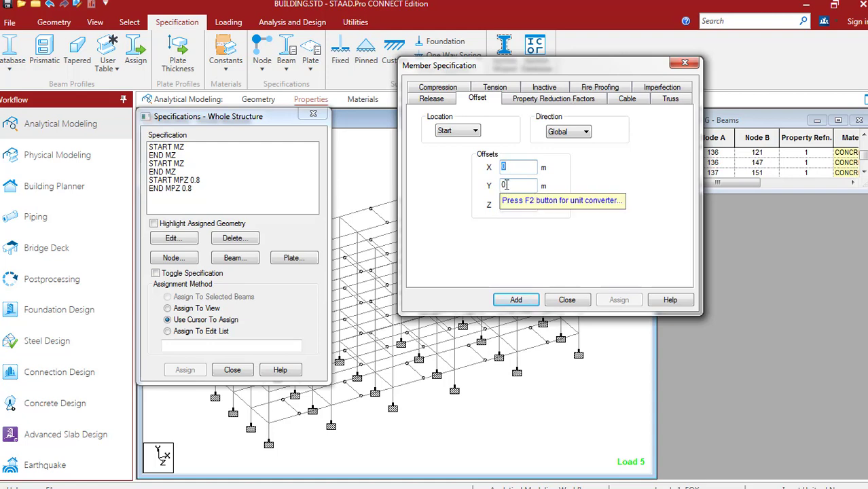
left_click(528, 186)
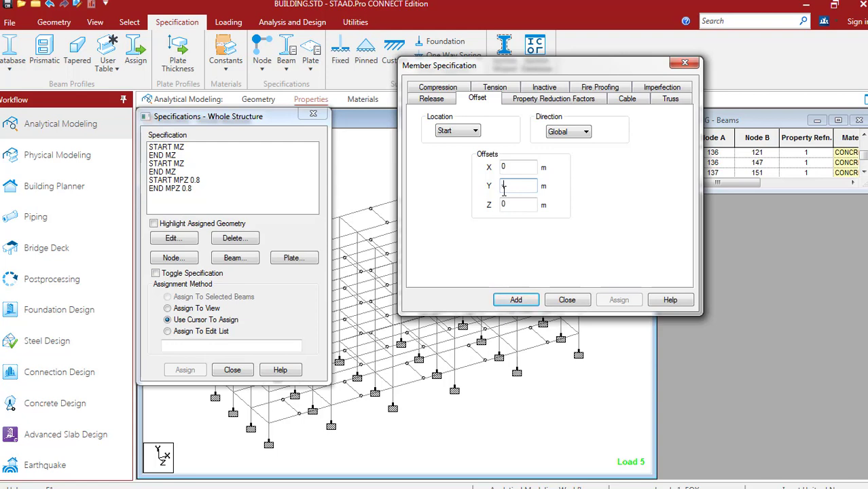
type("0.25")
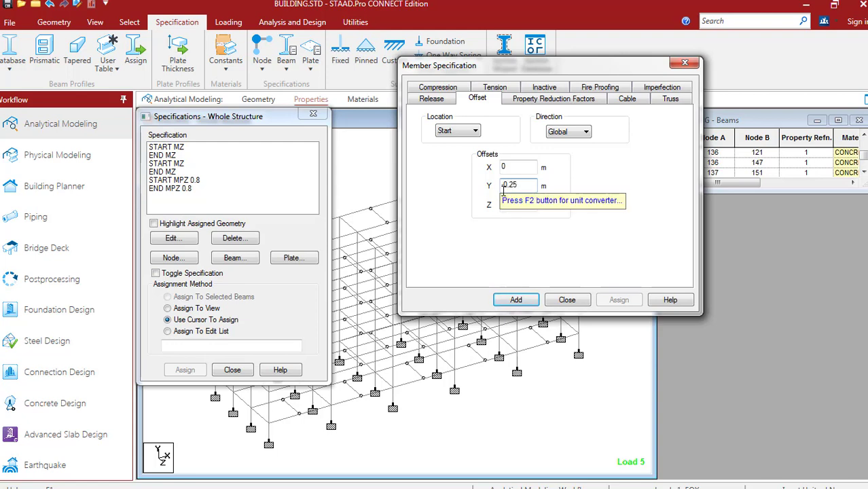
left_click(530, 302)
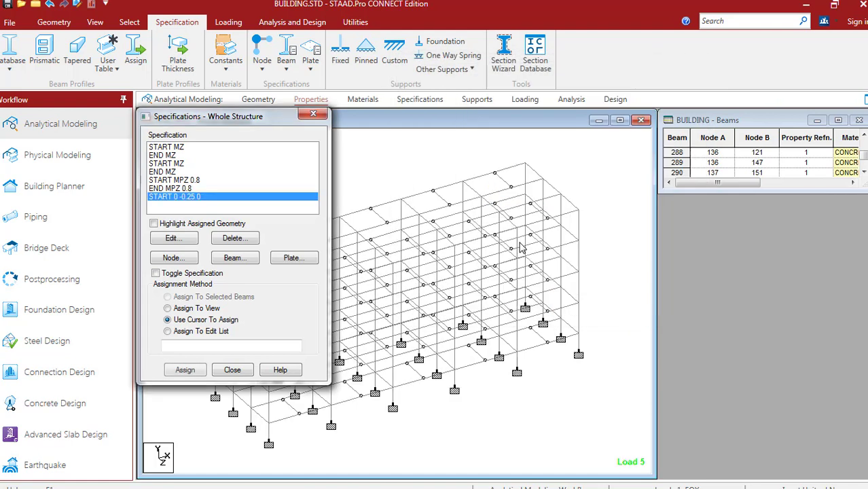
Add a member offset specification at the end location in the global direction with Y set to -0.25 m
left_click(245, 260)
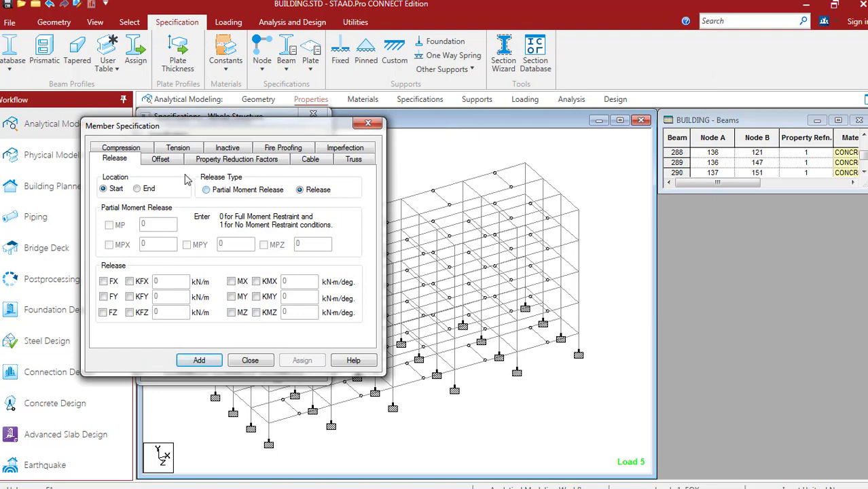
left_click(163, 159)
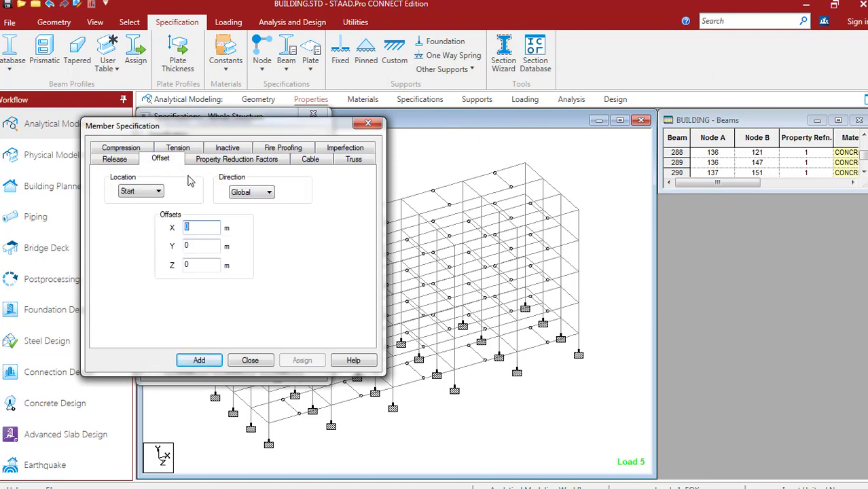
left_click(141, 191)
left_click(129, 211)
double_click(194, 245)
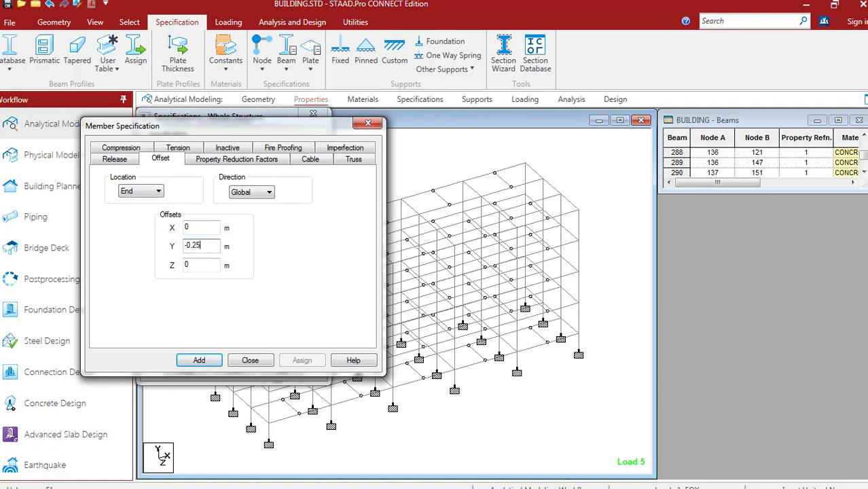
left_click(203, 362)
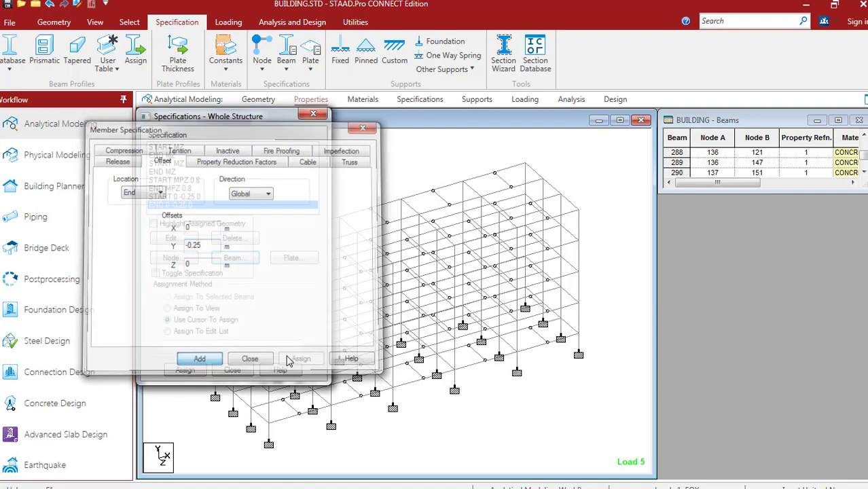
Assign the START 0 -0.25 0 offset to roof beams 273 and 288 meeting at the rear corner
left_click_drag(241, 119, 662, 87)
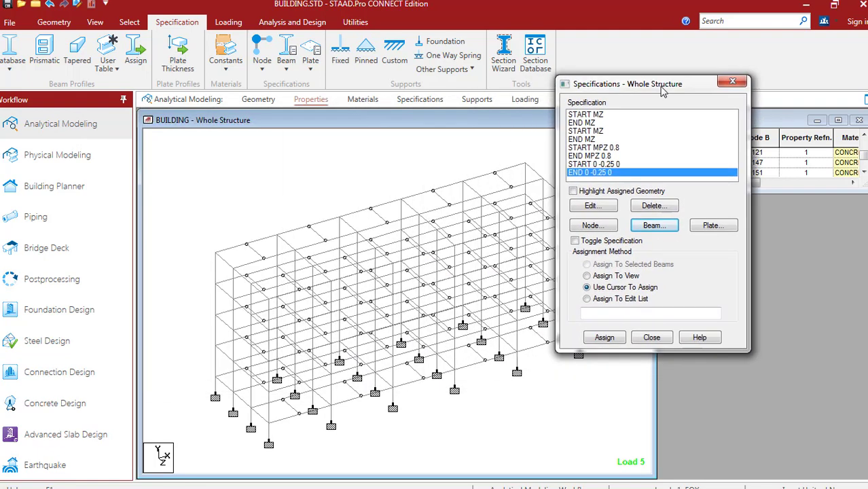
left_click(596, 165)
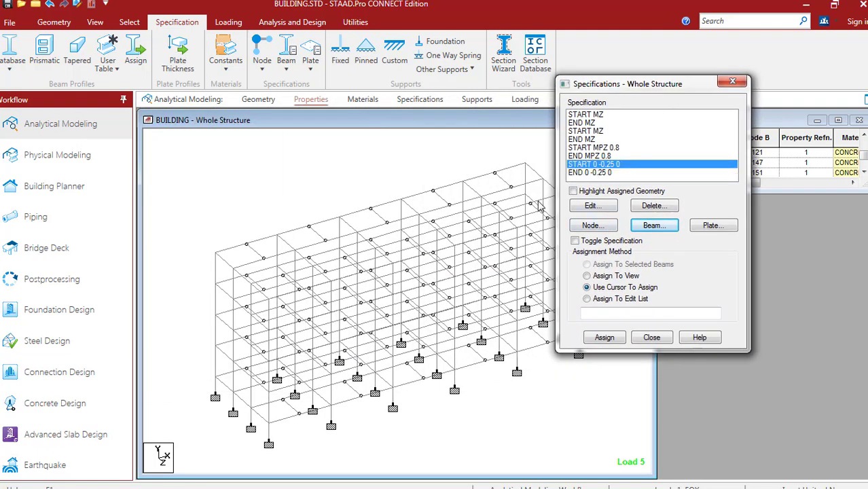
left_click(229, 248)
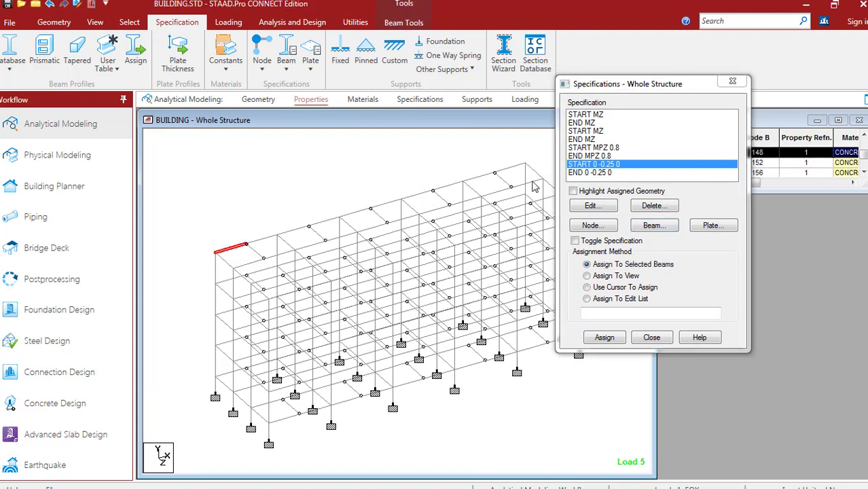
left_click(225, 260, "ctrl")
left_click(605, 337)
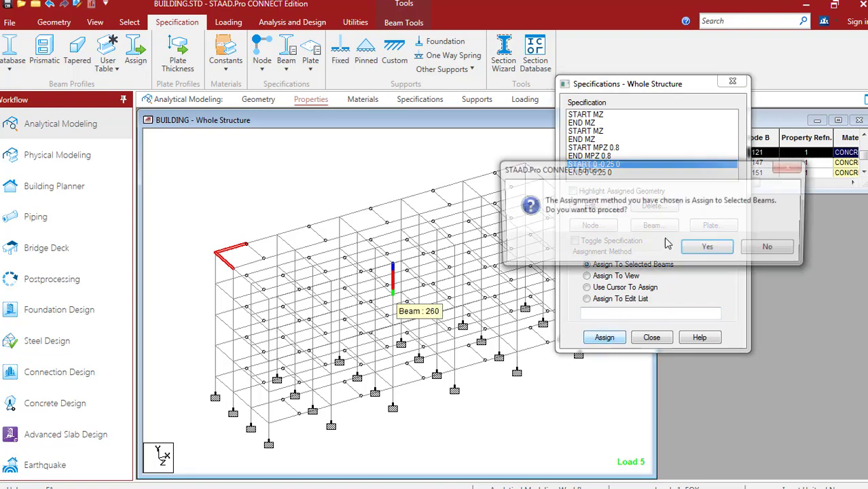
left_click(689, 252)
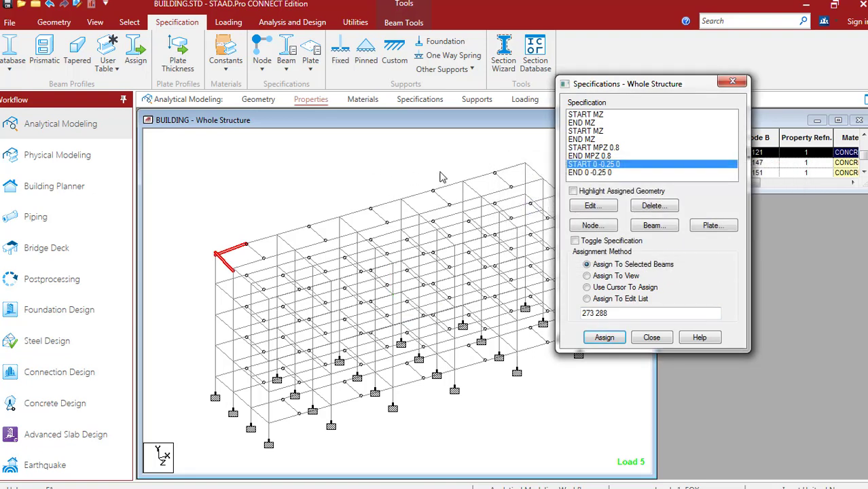
Assign the END 0 -0.25 0 offset to the same corner roof beams 273 and 288 and close the specifications
left_click(603, 173)
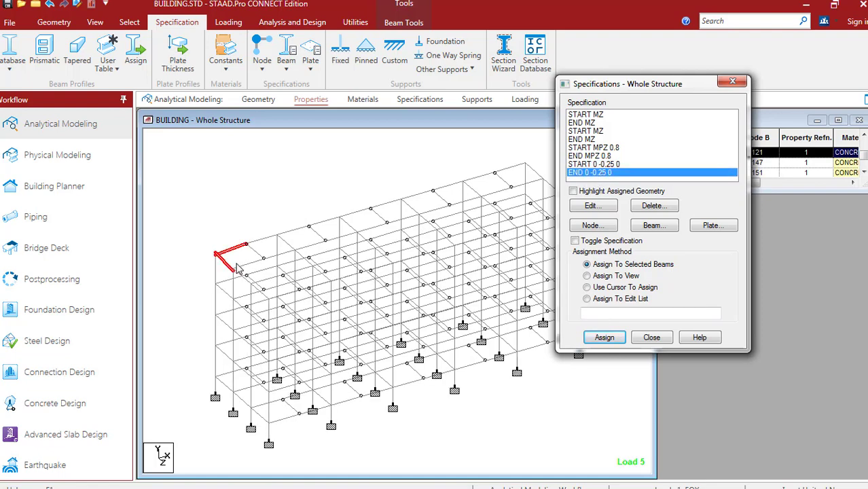
left_click(604, 337)
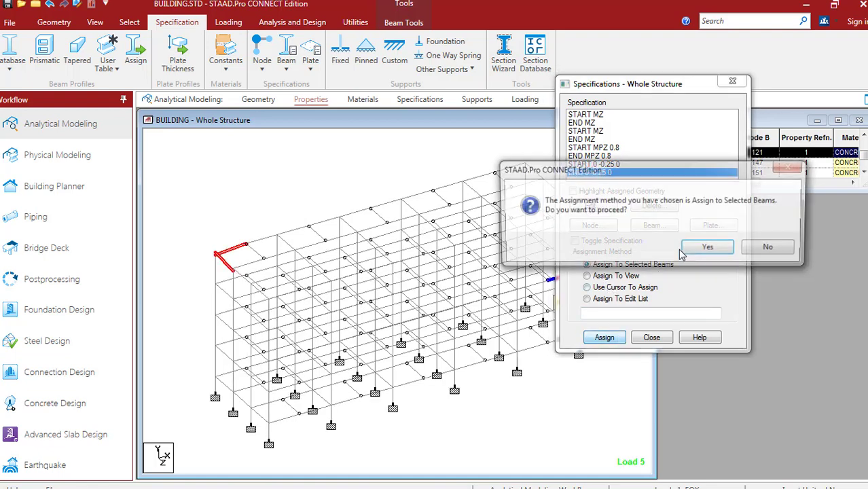
left_click(710, 246)
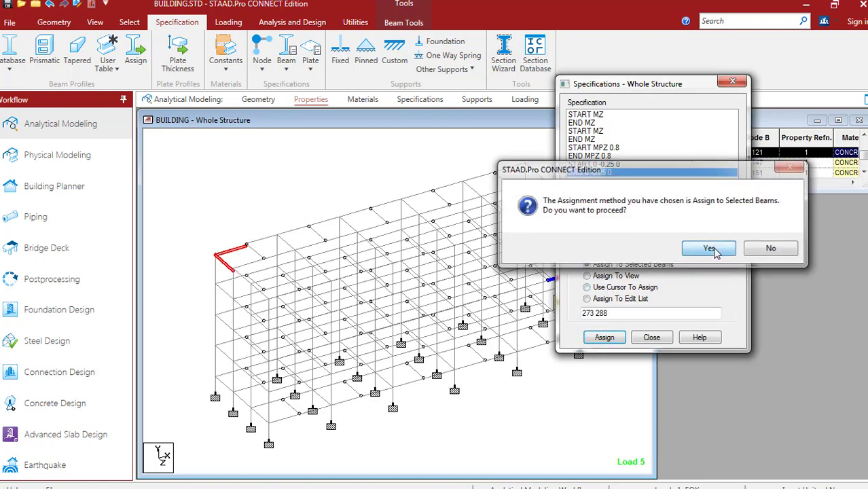
left_click(665, 337)
left_click(219, 231)
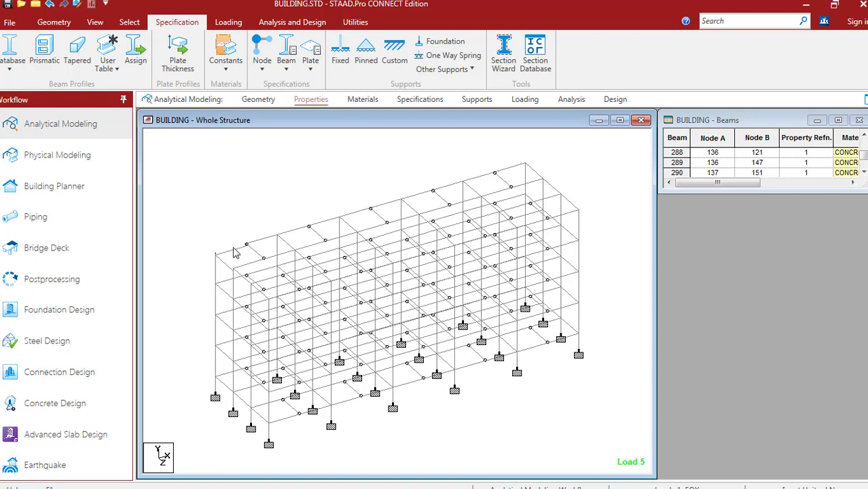
Render the corner column 249 with offset beams 273 and 288 in 3D and examine how they meet at the joint
left_click(217, 269)
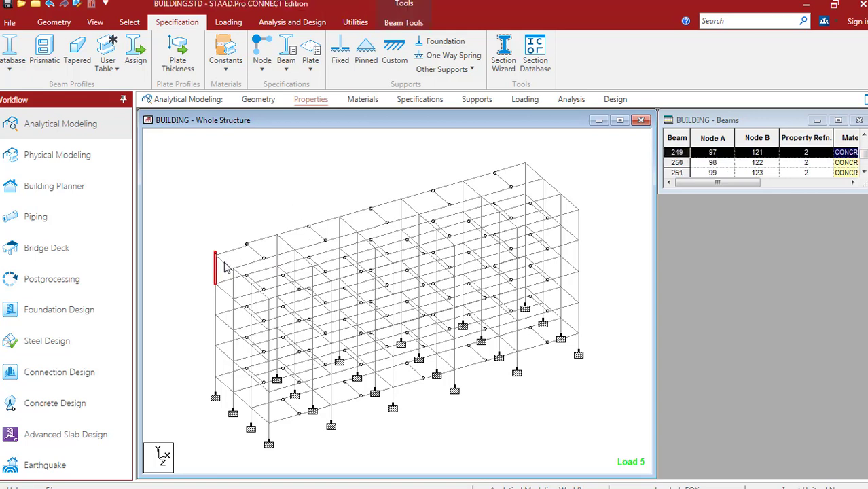
left_click(228, 248, "ctrl")
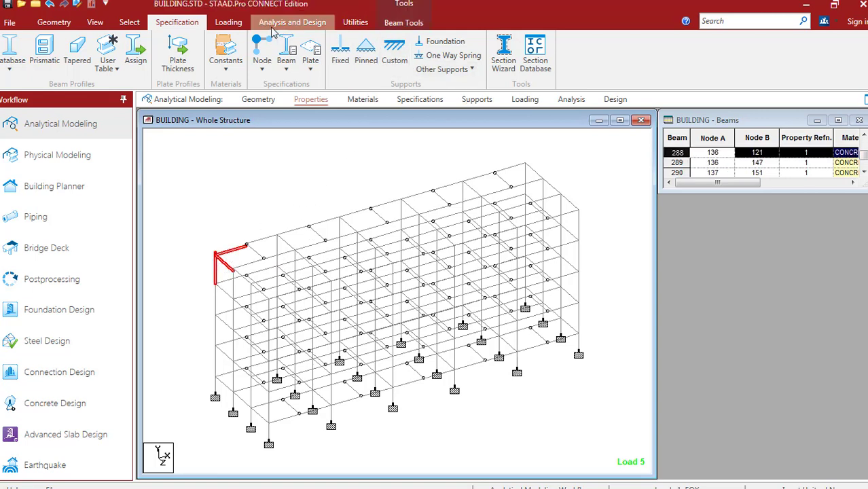
left_click(95, 22)
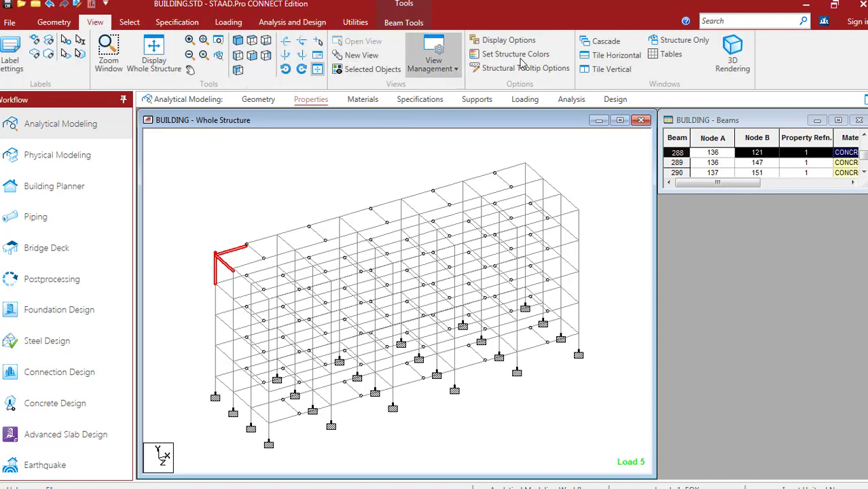
left_click(732, 54)
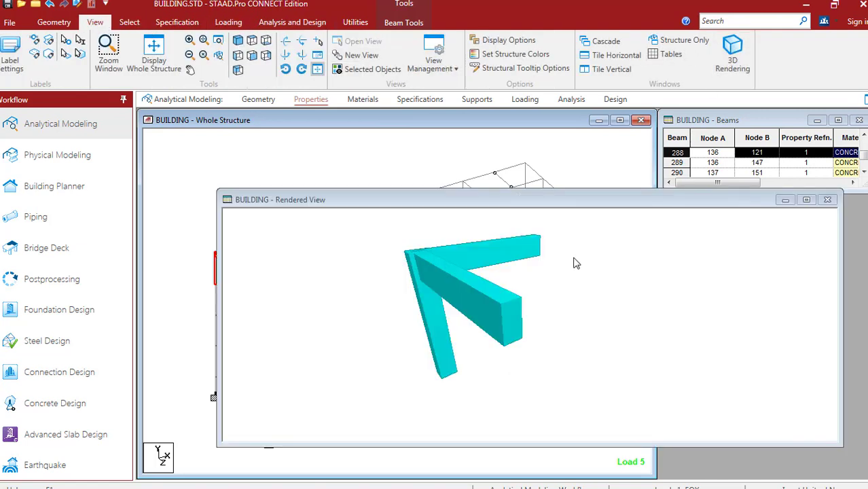
mouse_move(401, 320)
left_mouse_down()
mouse_move(512, 337)
mouse_move(479, 343)
mouse_move(508, 353)
mouse_move(525, 334)
mouse_move(609, 329)
mouse_move(518, 334)
mouse_move(432, 318)
mouse_move(414, 341)
mouse_move(438, 330)
mouse_move(435, 350)
mouse_move(463, 353)
mouse_move(419, 345)
mouse_move(408, 333)
mouse_move(480, 352)
mouse_move(452, 347)
mouse_move(436, 329)
mouse_move(334, 314)
mouse_move(348, 336)
mouse_move(357, 305)
mouse_move(377, 324)
mouse_move(385, 314)
left_mouse_up()
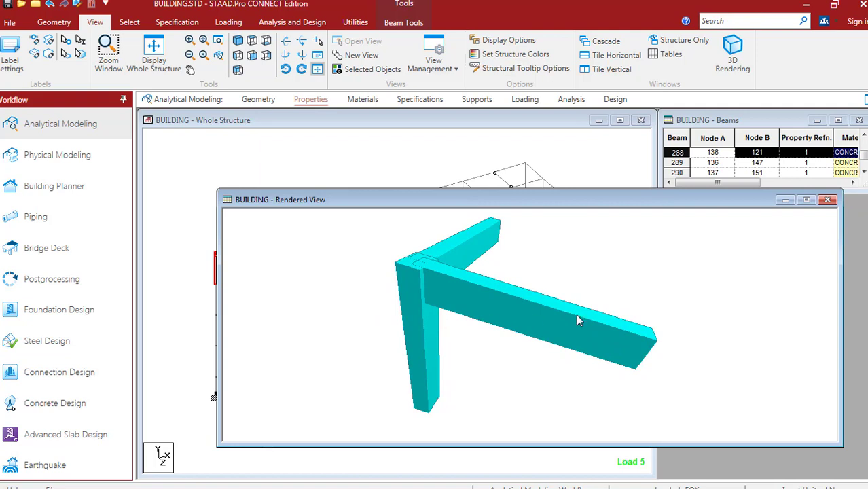
Close the rendered view and isolate the beams of the second floor level from the base in an isometric view
left_click(828, 199)
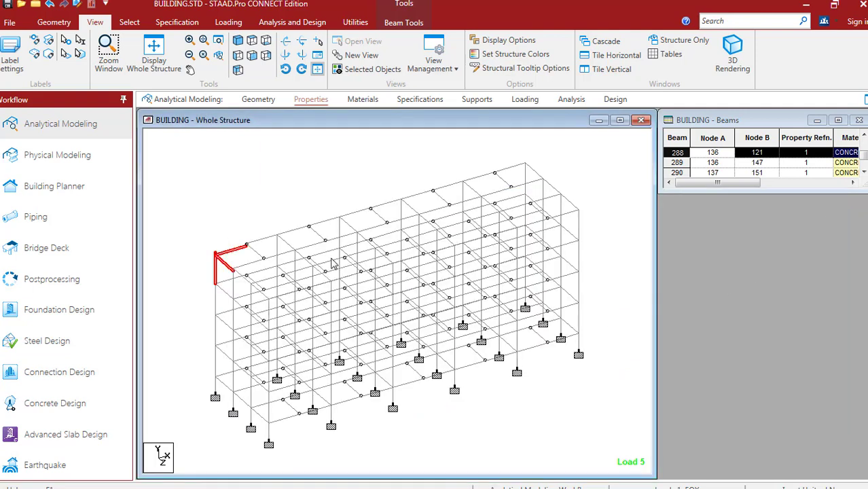
left_click(288, 188)
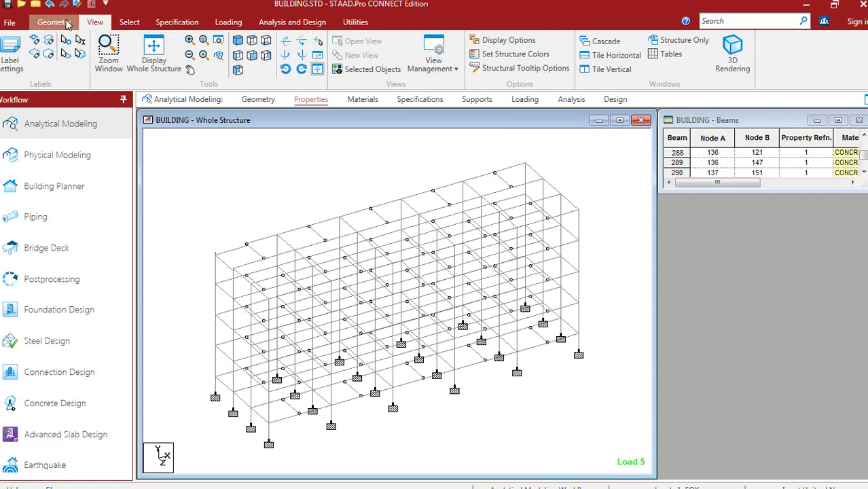
left_click(238, 55)
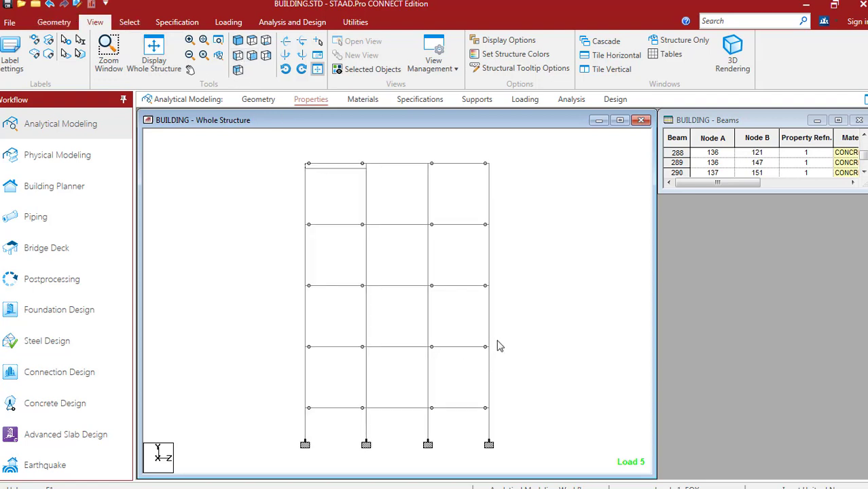
left_click(295, 351)
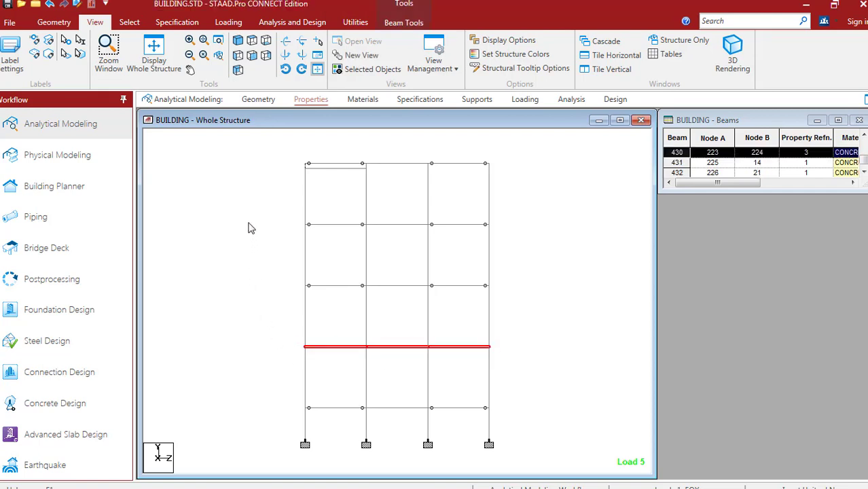
left_click(367, 70)
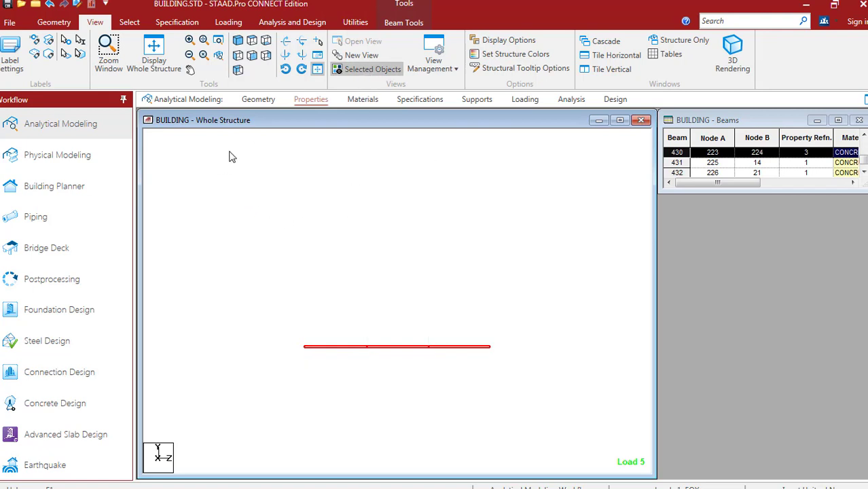
left_click(237, 40)
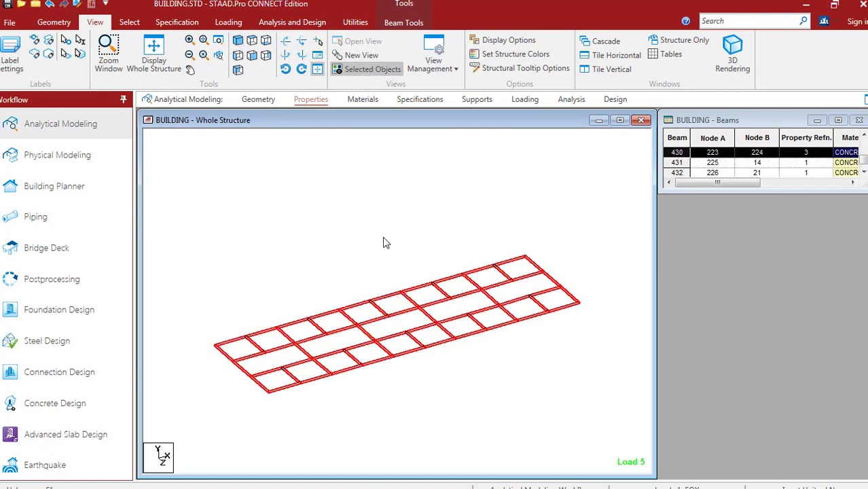
left_click(339, 235)
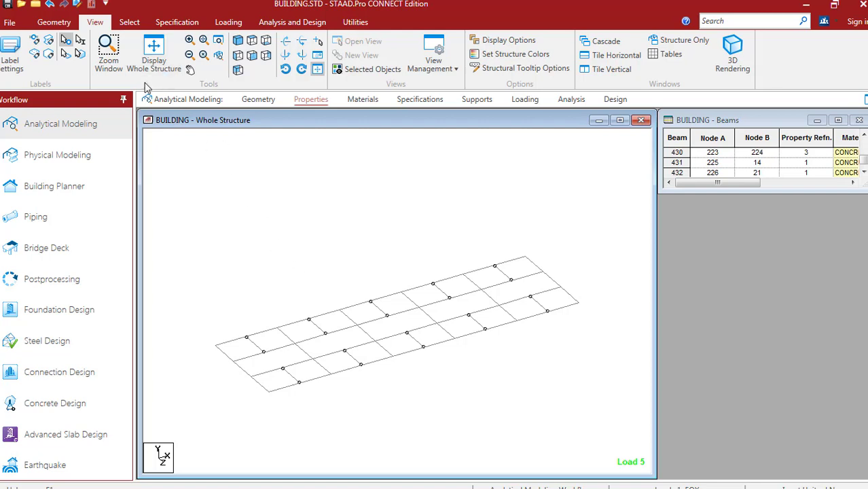
left_click(65, 41)
right_click(234, 248)
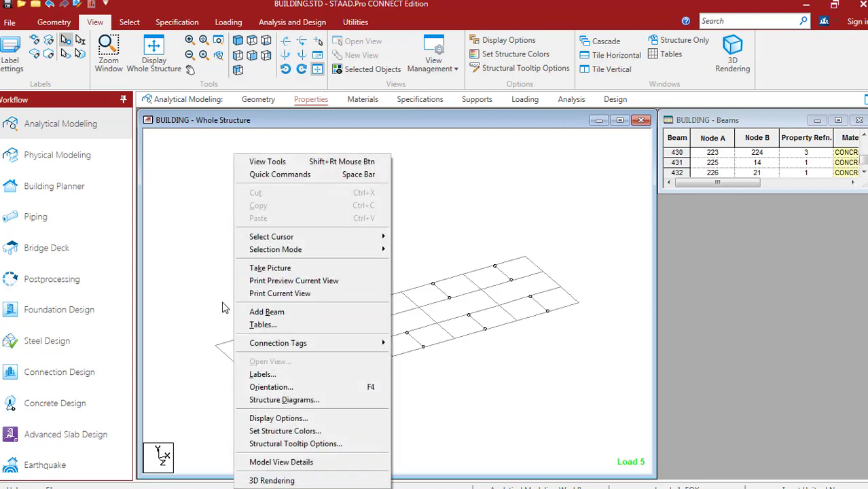
left_click(214, 208)
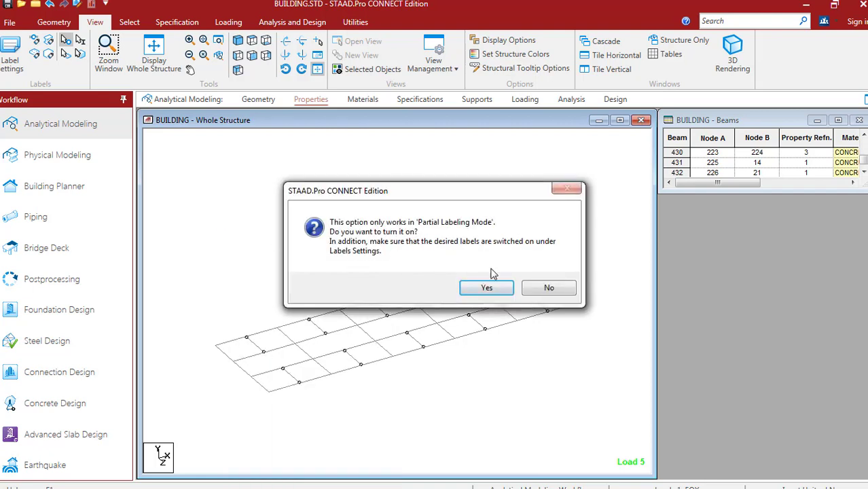
left_click(556, 291)
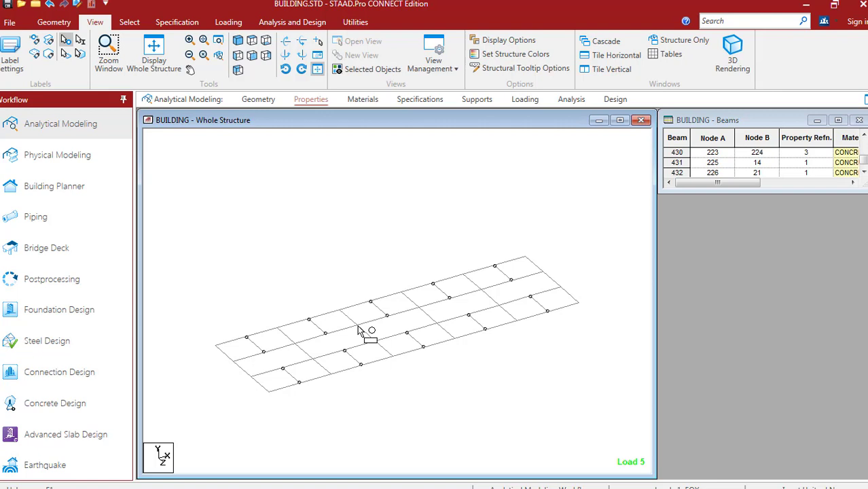
right_click(185, 147)
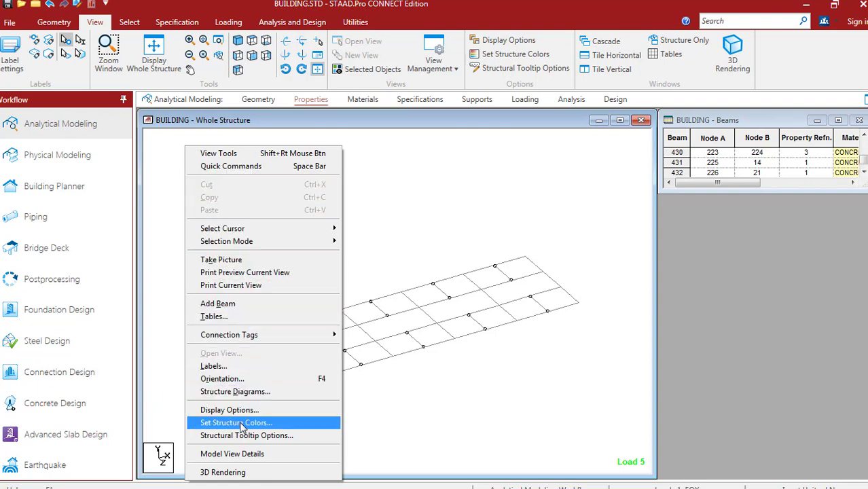
left_click(400, 447)
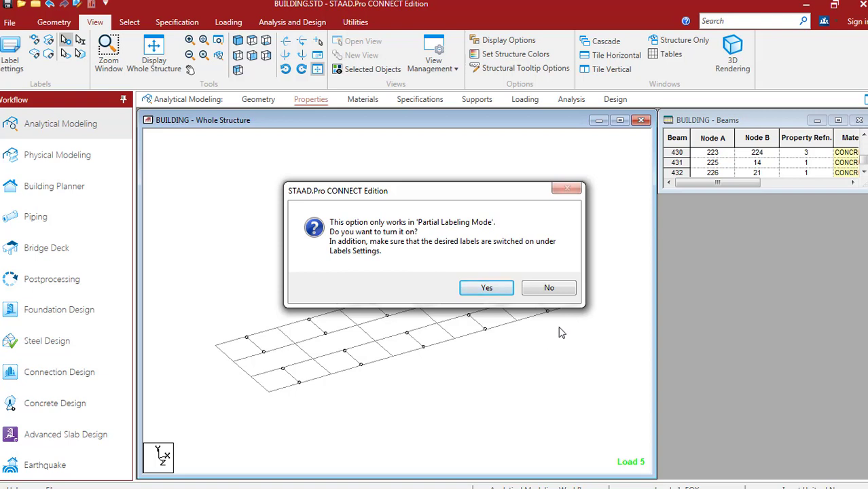
left_click(574, 288)
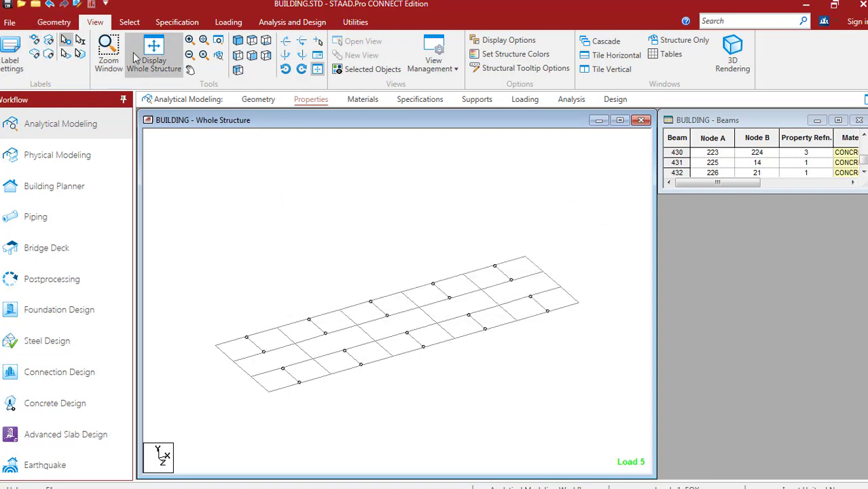
Select all nodes of the isolated floor with the Node Cursor
left_click(129, 22)
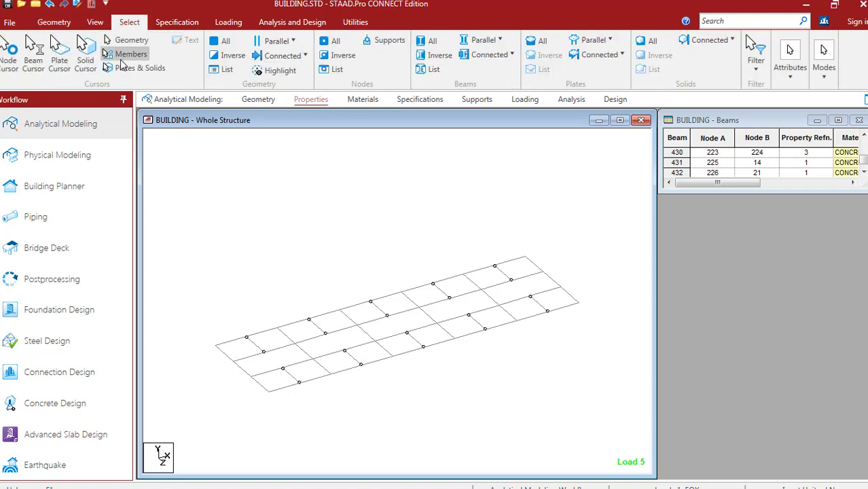
left_click(9, 56)
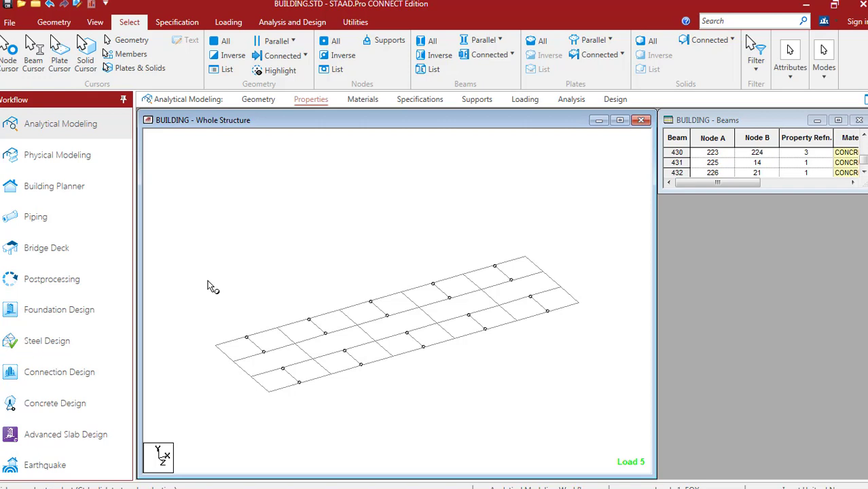
left_click(359, 327)
left_click_drag(193, 232, 610, 441)
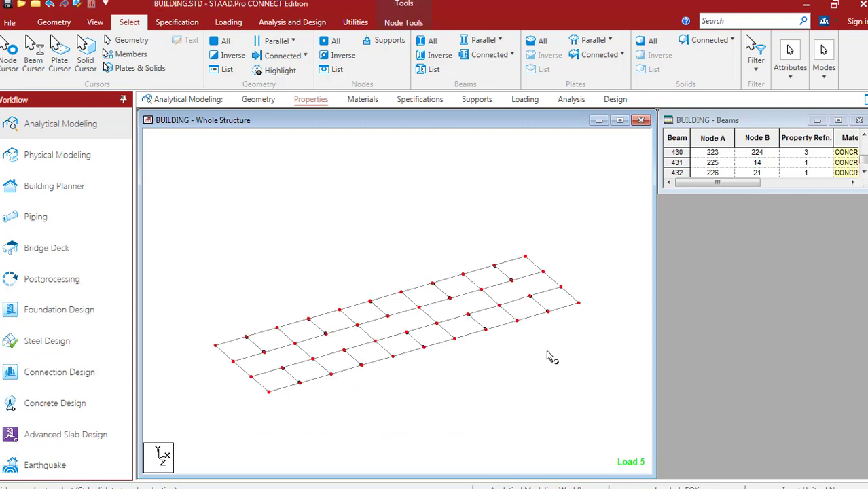
Add a Master/Slave node specification with master node 66 and the ZX slaved direction, close the specifications and clear the node selection
left_click(192, 26)
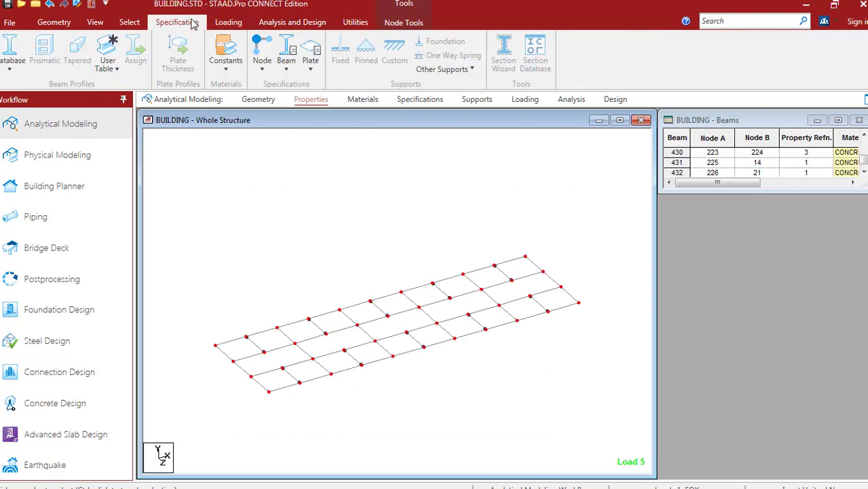
left_click(262, 68)
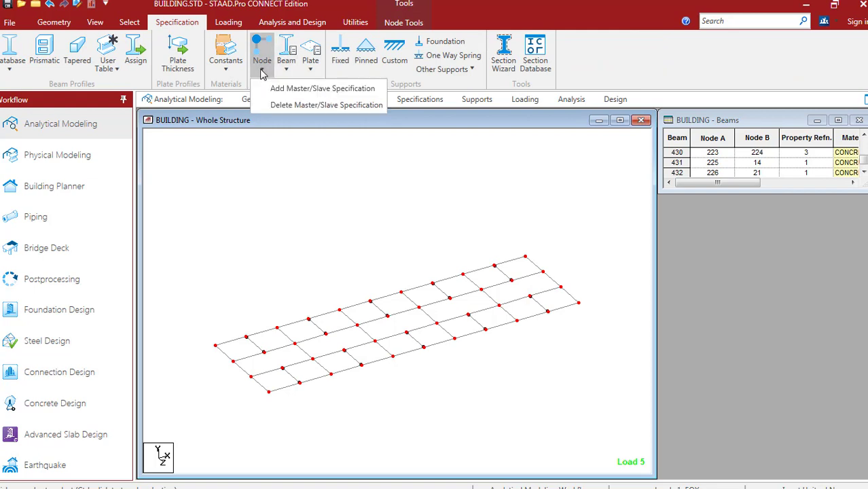
left_click(296, 90)
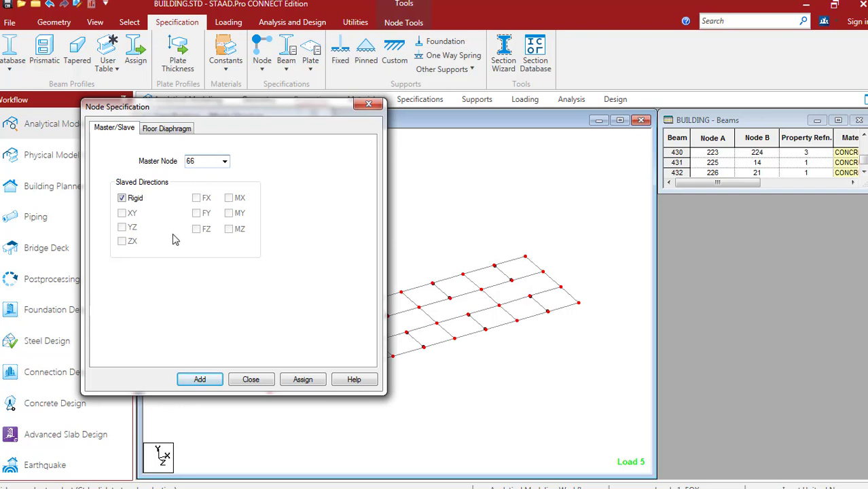
left_click(122, 200)
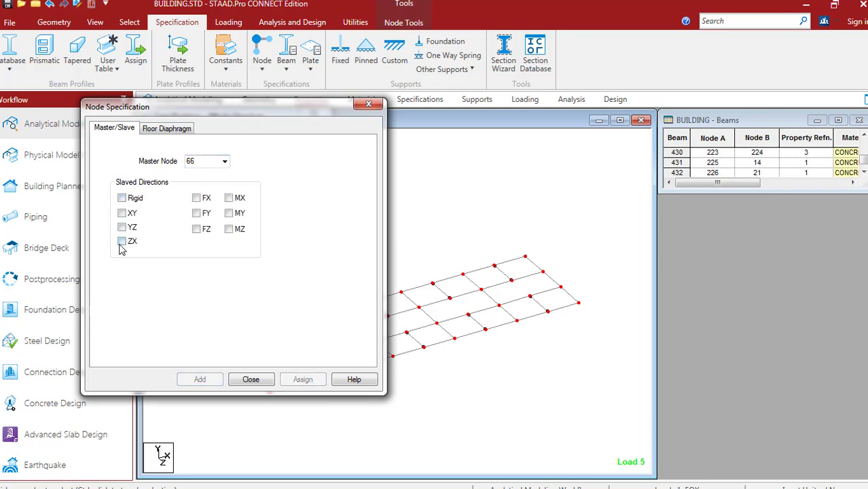
left_click(121, 242)
left_click_drag(235, 113, 209, 49)
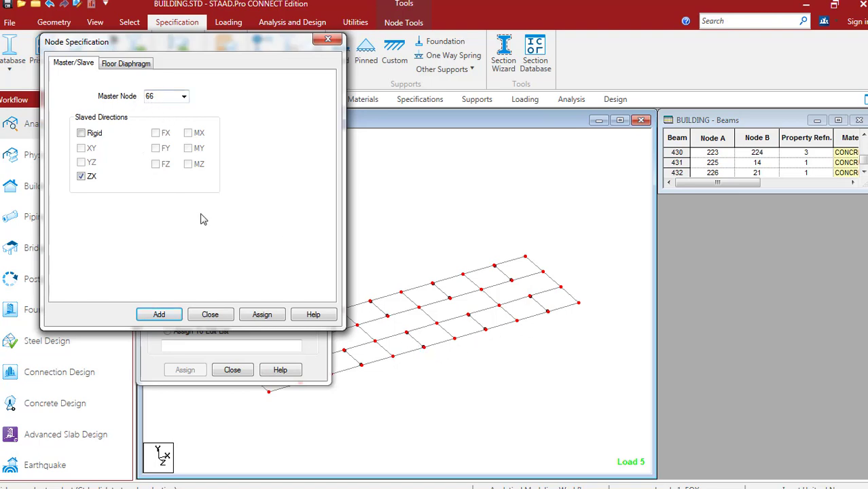
left_click(159, 314)
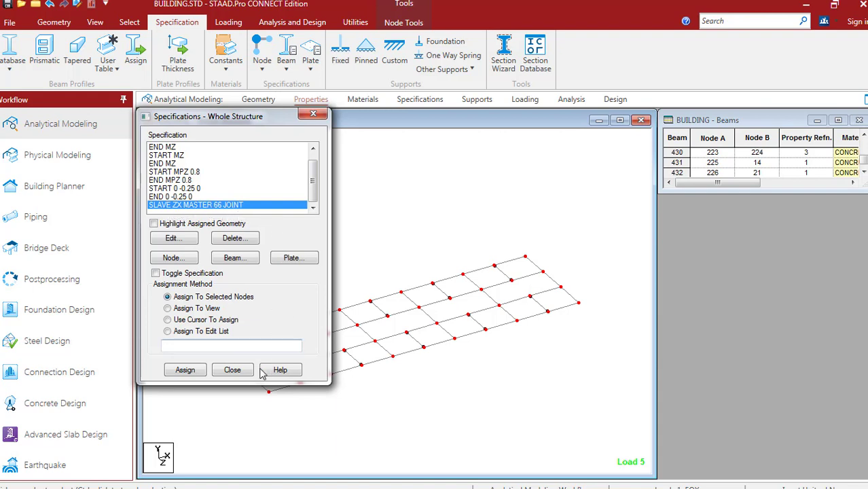
left_click(234, 371)
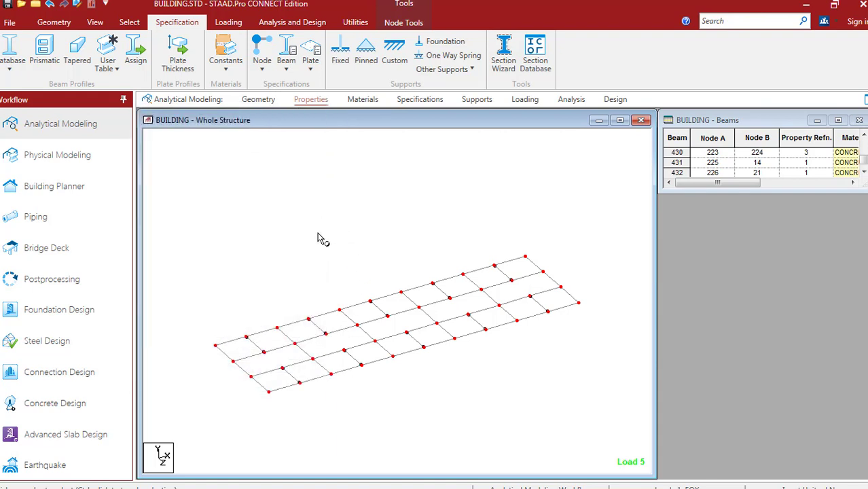
left_click(315, 209)
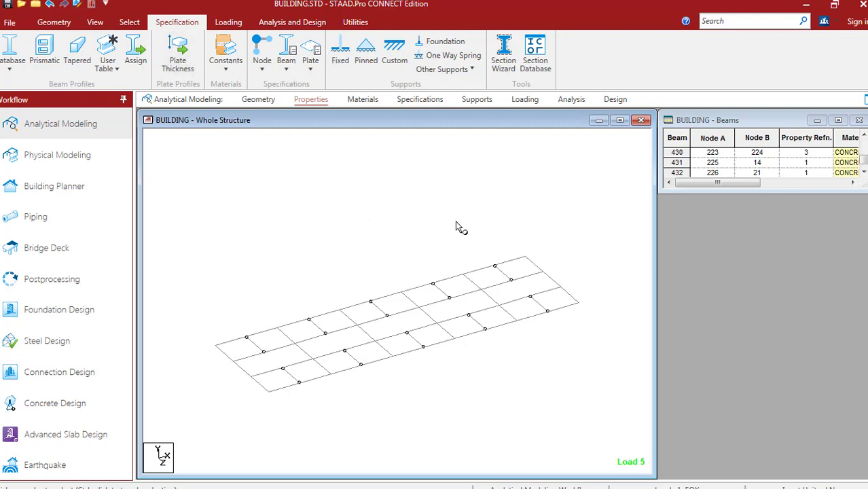
left_click(807, 5)
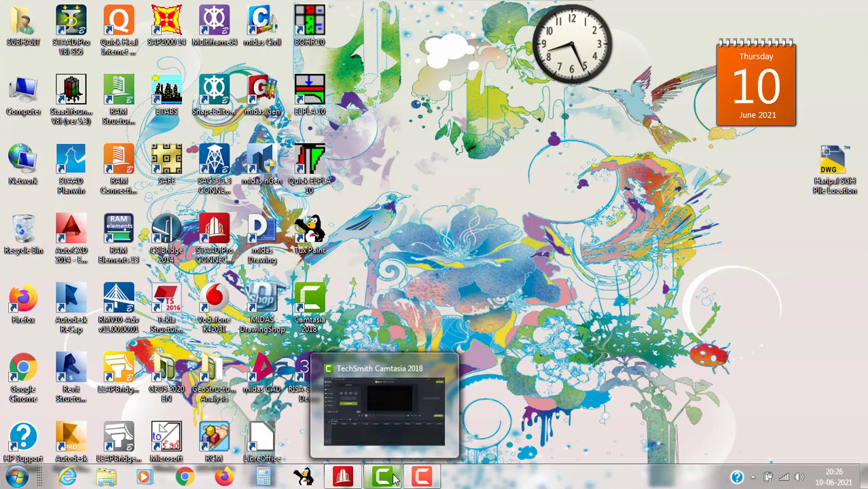
left_click(423, 479)
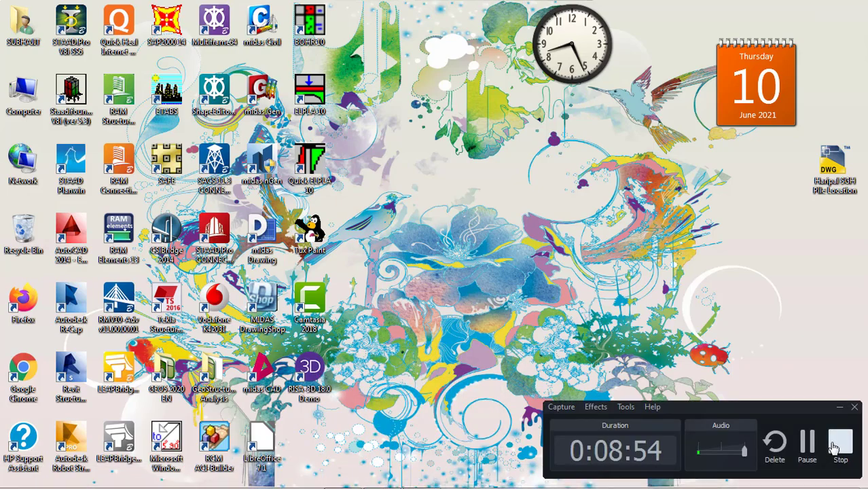